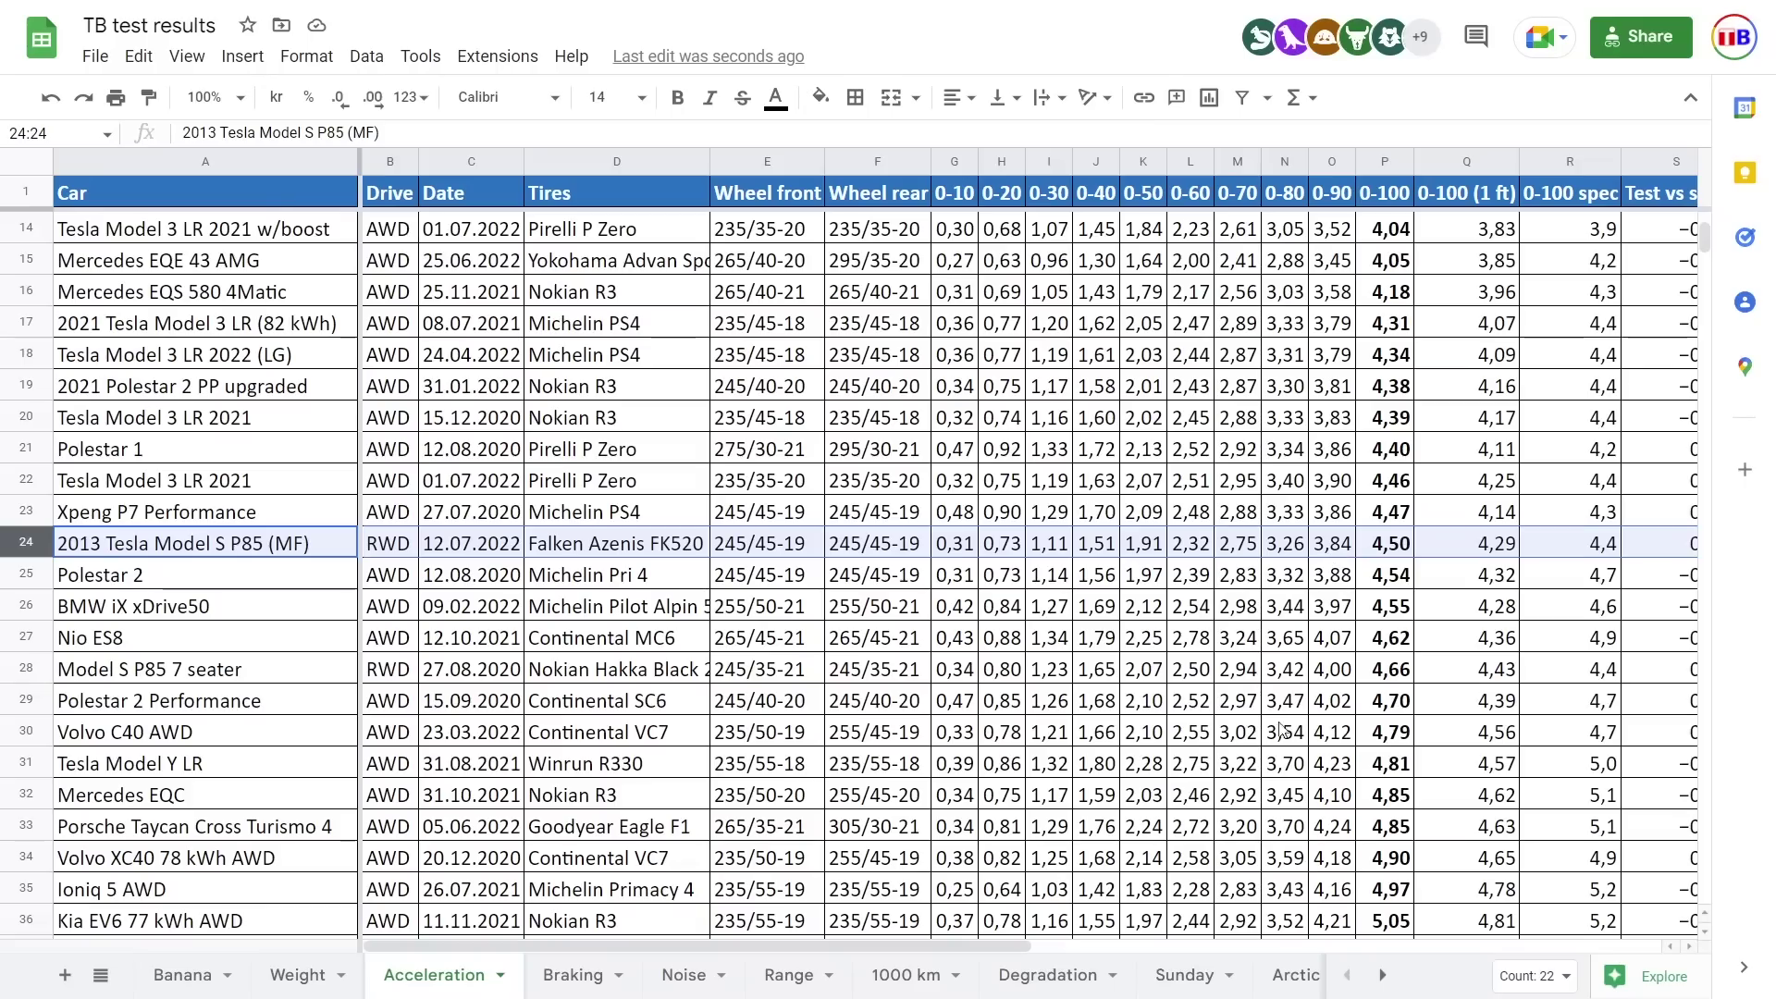
Step: Create a filter over the entire Acceleration sheet
left_click_drag(864, 944, 903, 944)
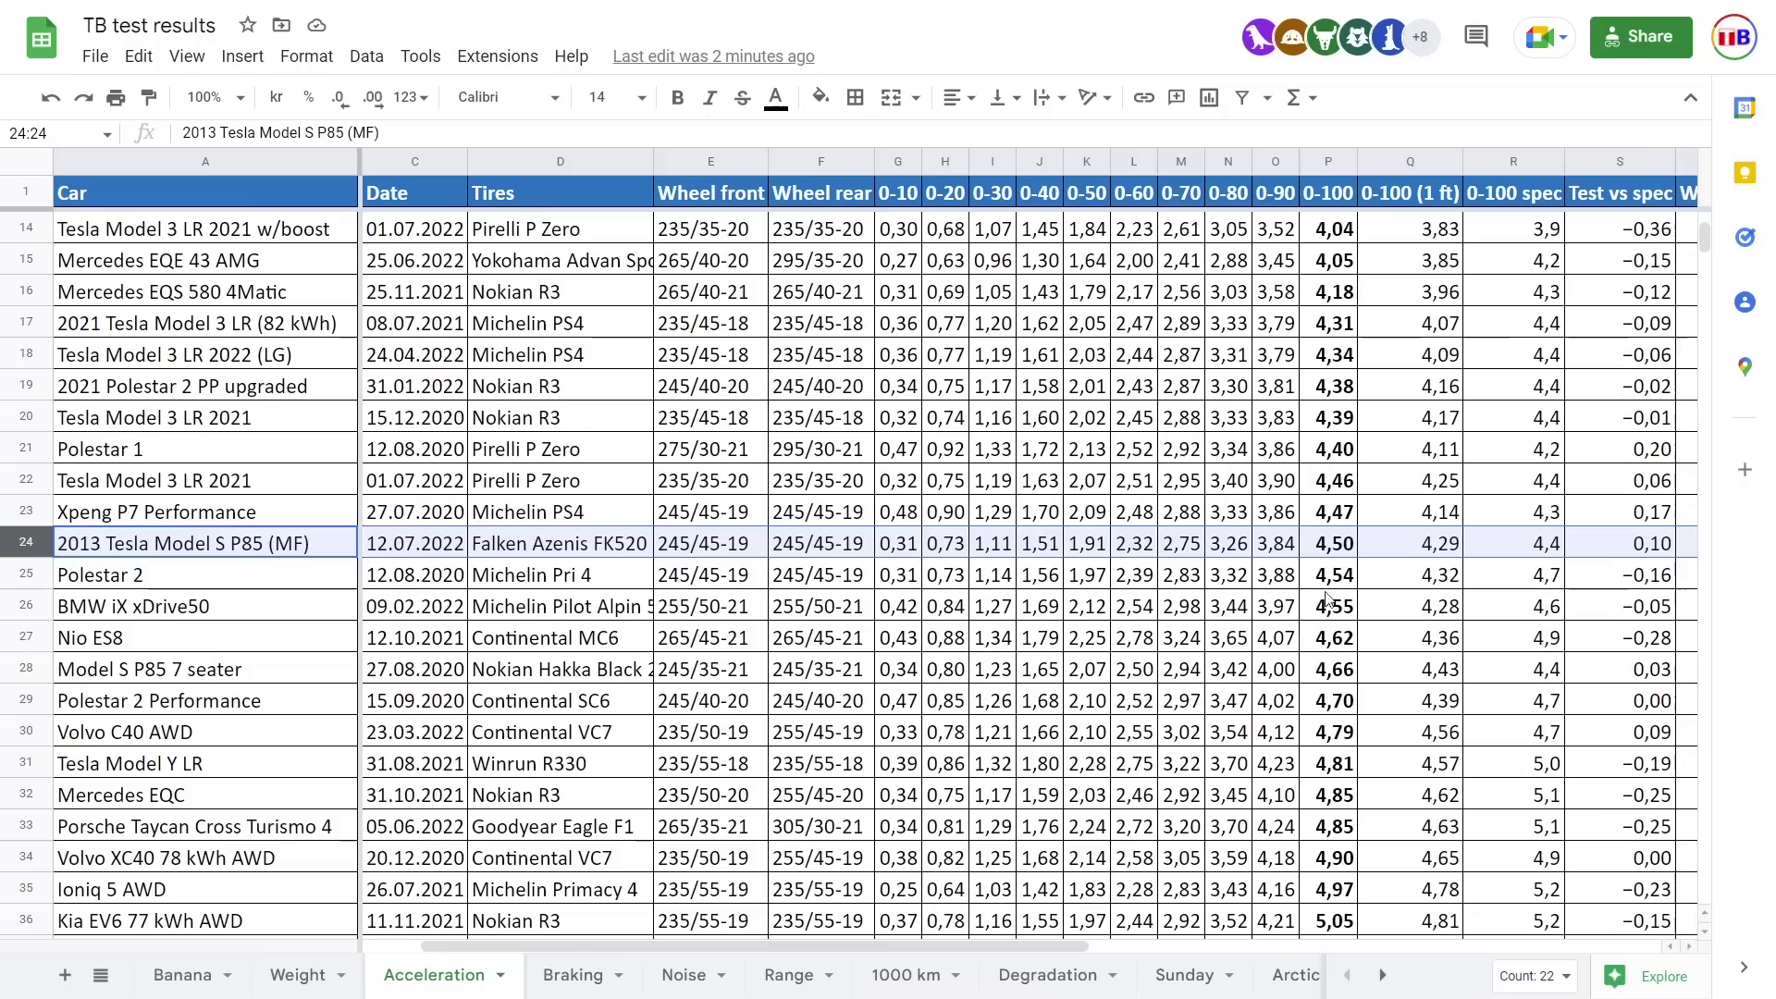
left_click_drag(812, 941, 757, 942)
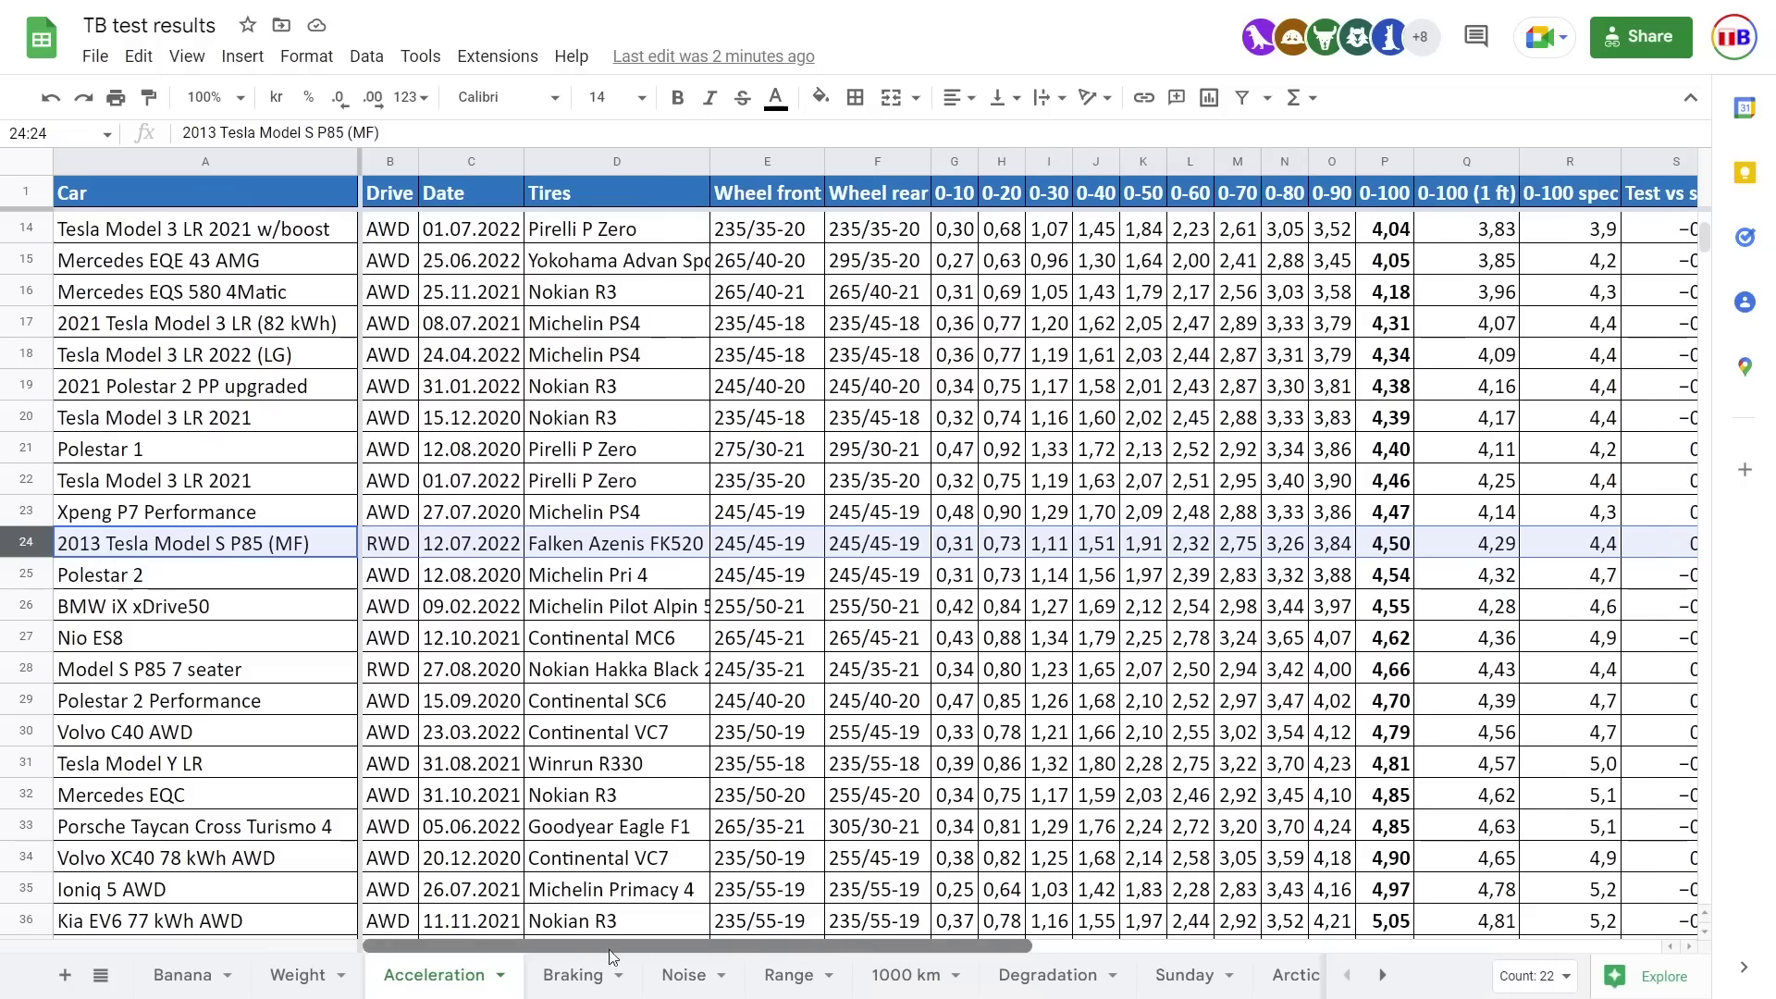
left_click(42, 163)
left_click(367, 56)
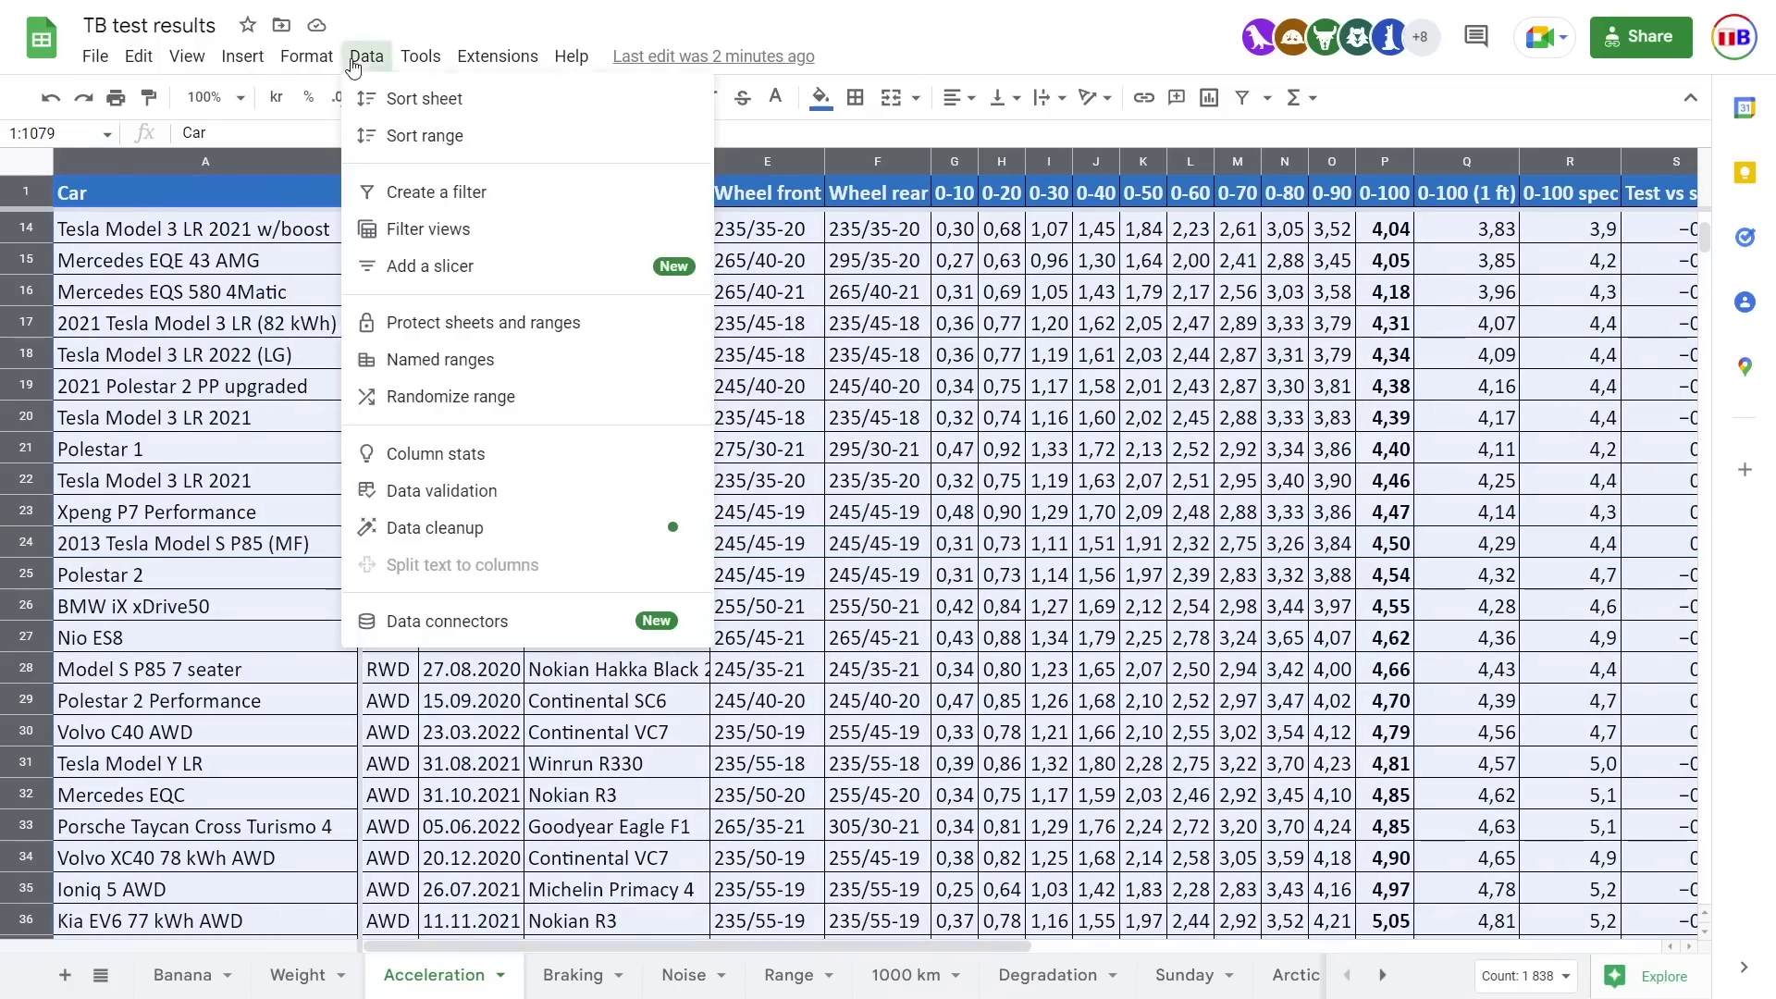
left_click(489, 191)
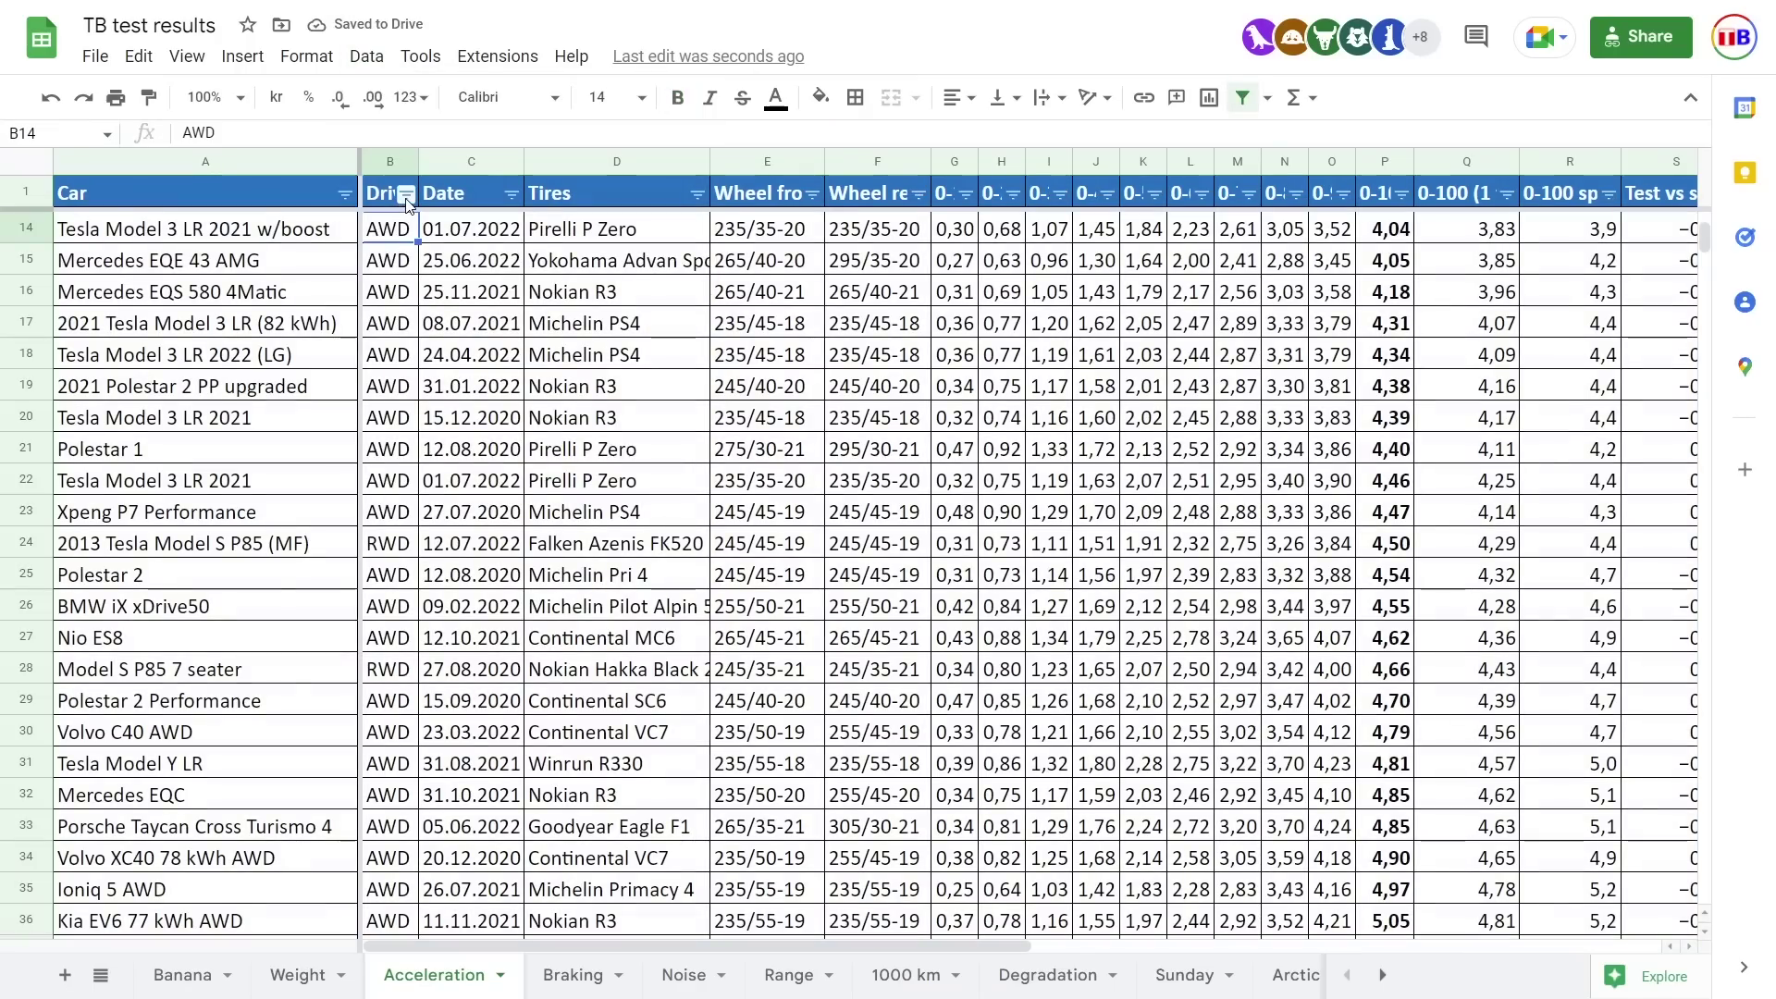
Step: Filter the Drive column to exclude blanks and AWD, keeping only FWD and RWD cars
left_click(407, 196)
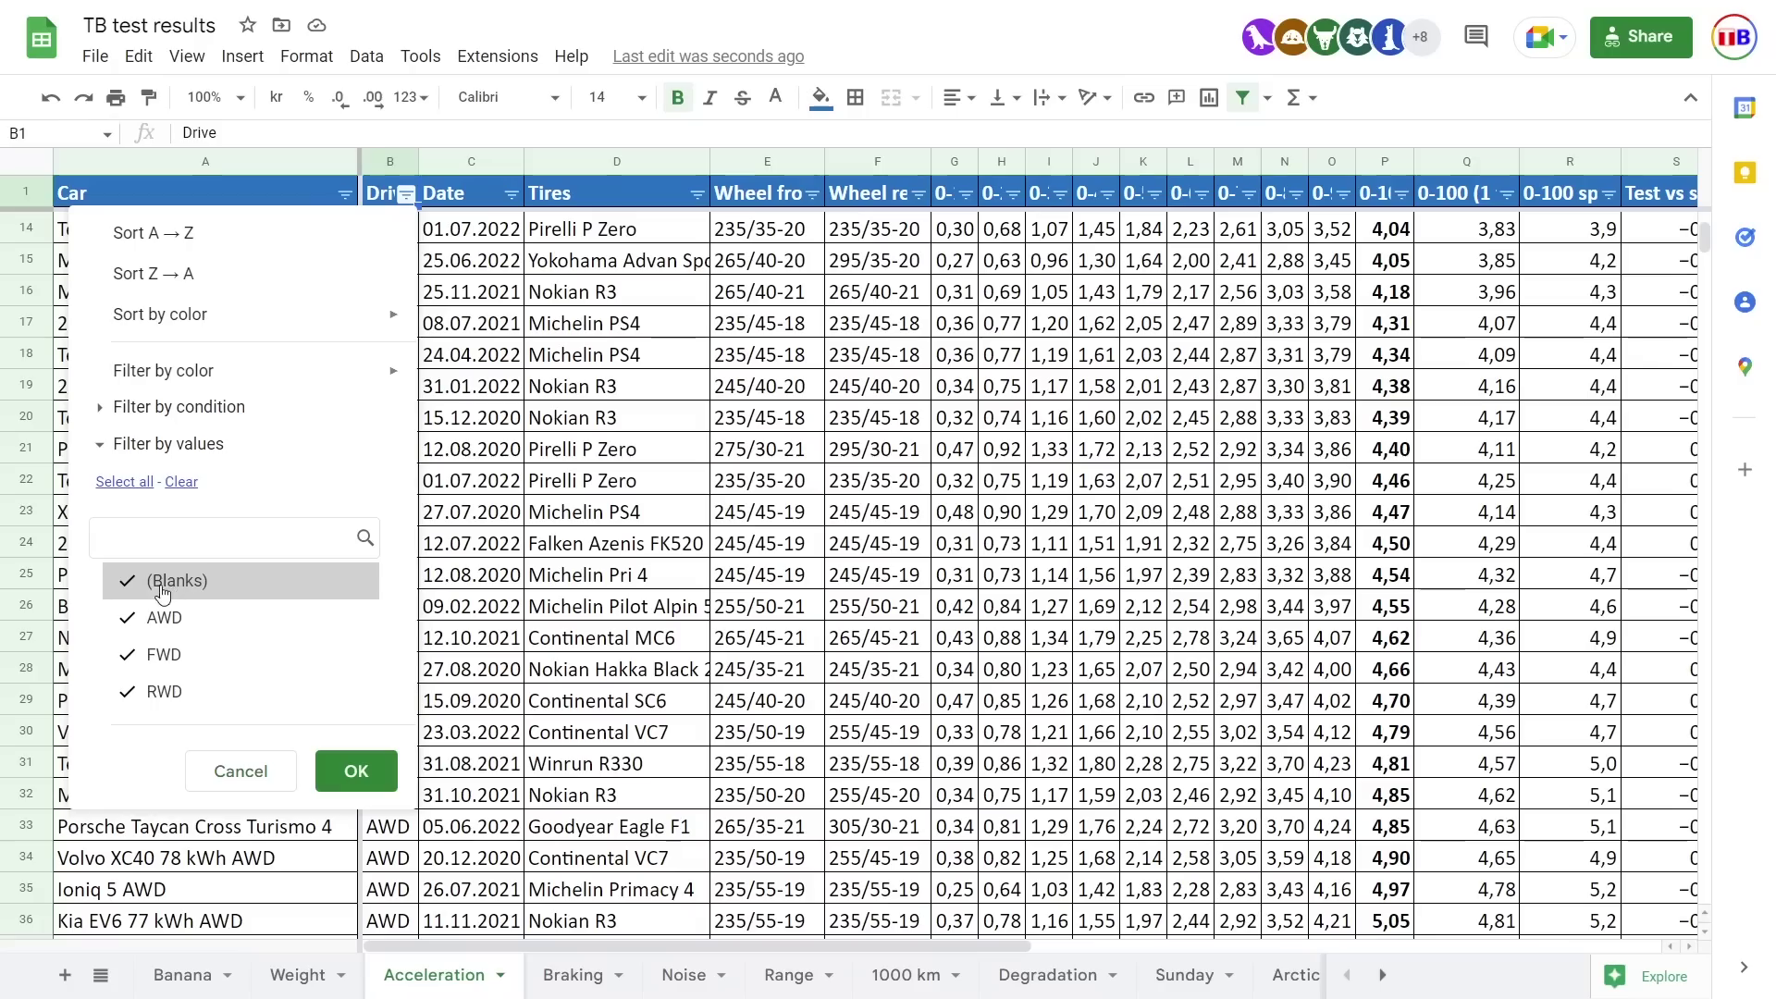
left_click(130, 619)
left_click(129, 583)
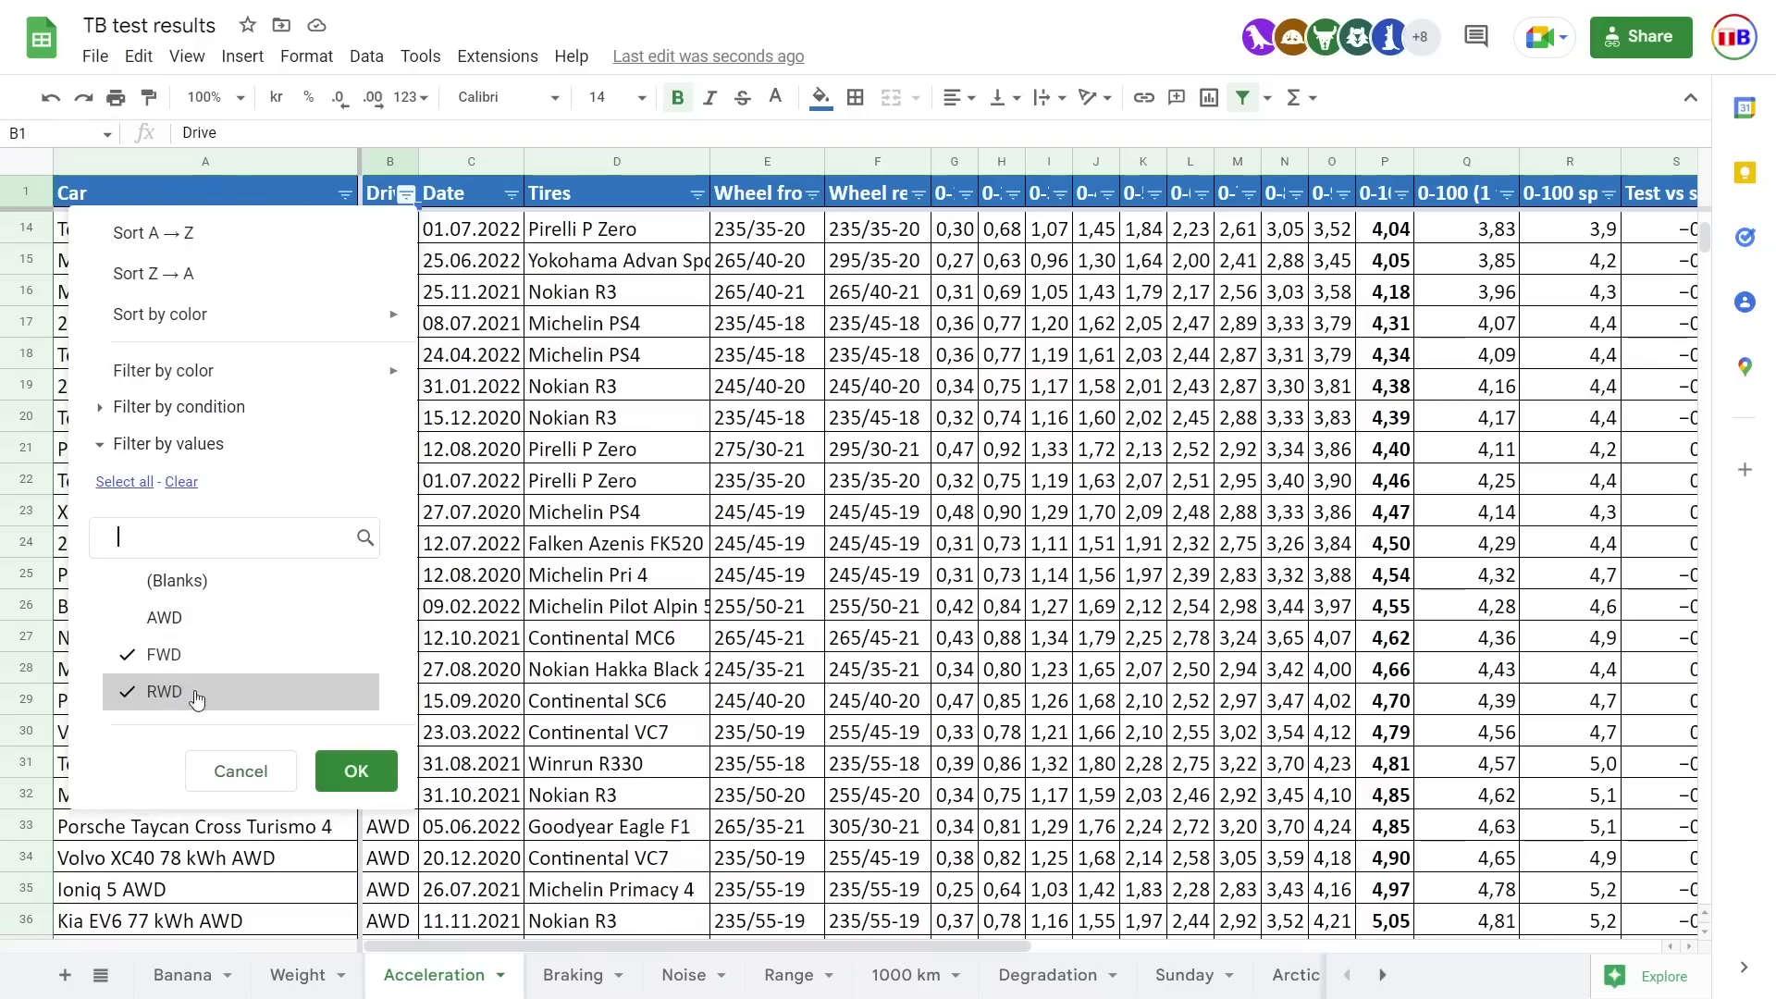
left_click(357, 770)
Step: Examine the Model S P85 7 seater's row across to the weight, Hp and Hp/weight columns
left_click(387, 257)
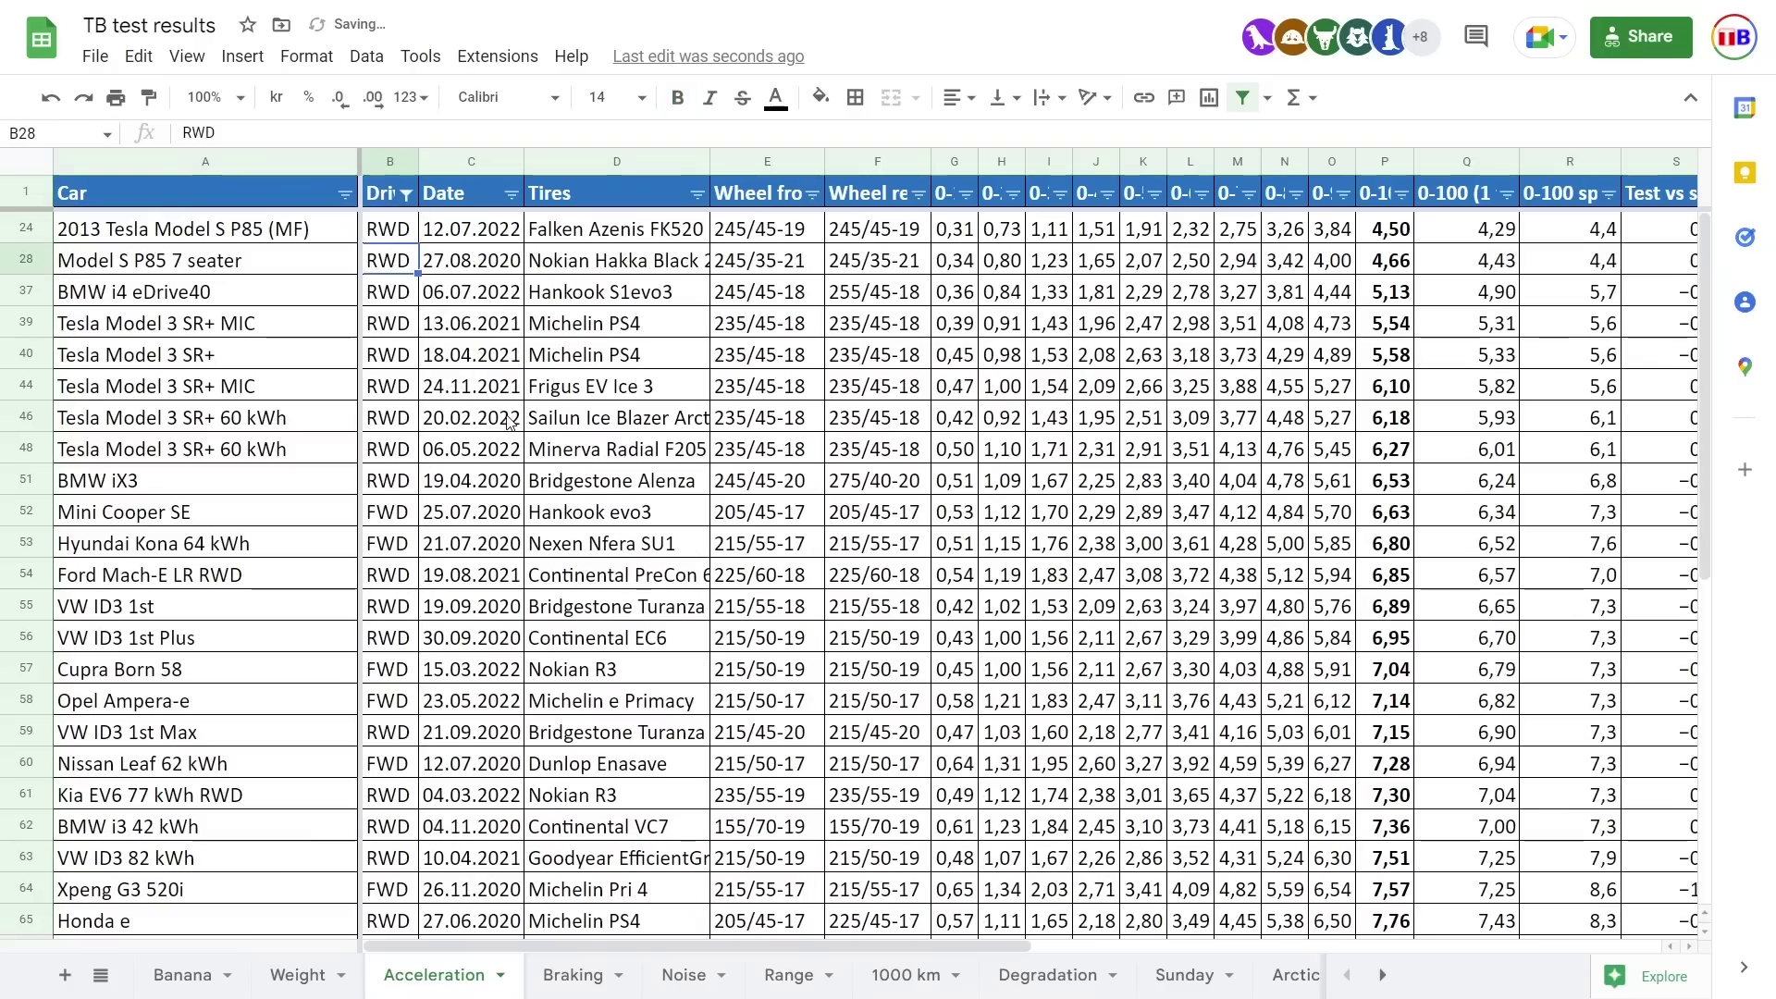
key("Up")
key("Down")
key("Right")
key("Right")
key("Right")
key("Right")
key("Right")
key("Right")
key("Right")
key("Left")
key("Left")
key("Home")
key("Down")
key("Right")
key("Right")
key("Right")
key("Right")
key("Right")
key("Right")
key("Right")
key("Right")
key("Right")
key("Right")
key("Right")
key("Right")
key("Right")
key("Right")
key("Right")
key("Right")
key("Right")
key("Right")
key("Right")
key("Right")
key("Right")
key("Right")
key("Right")
key("Right")
key("Right")
key("Right")
key("Right")
key("Right")
key("Right")
key("Left")
key("Left")
key("Left")
key("Left")
key("Left")
key("Left")
key("Left")
key("Left")
key("Left")
key("Left")
key("Left")
key("Left")
key("Left")
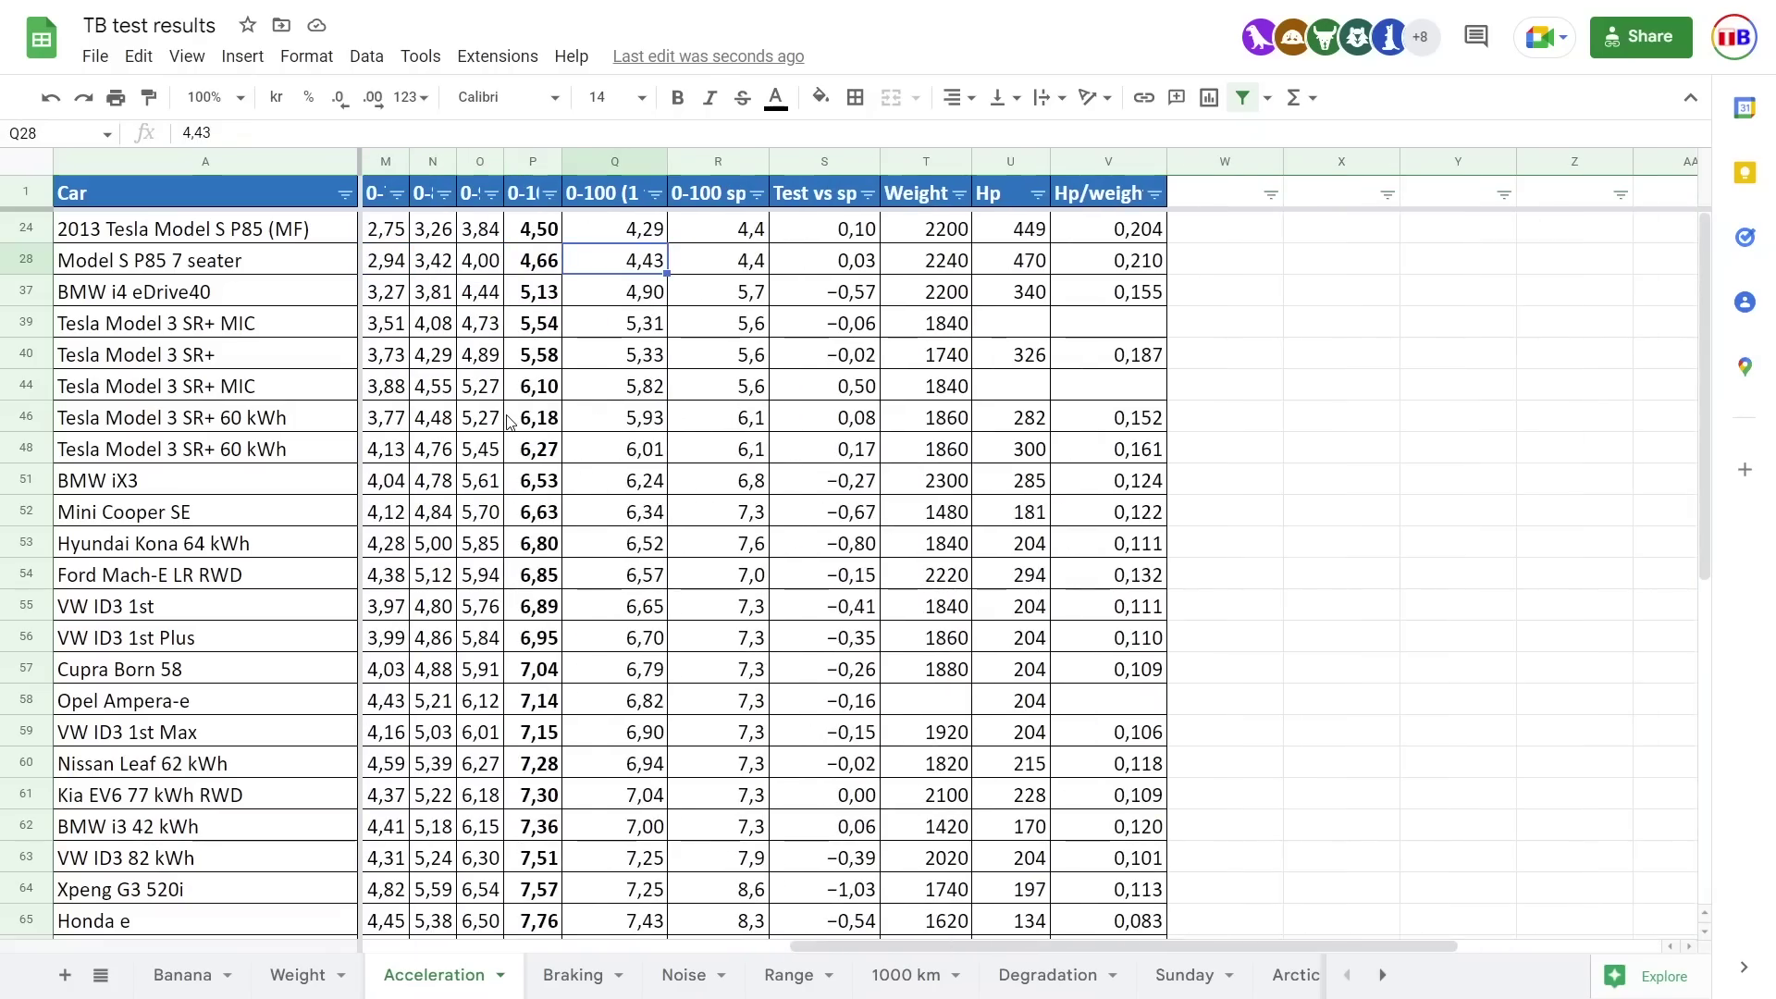
Step: Examine the Model S P85 7 seater's tires, front and rear wheel sizes, and 0-100 time
key("Left")
key("Left")
key("Left")
key("Left")
key("Left")
key("Left")
key("Left")
key("Left")
key("Left")
key("Left")
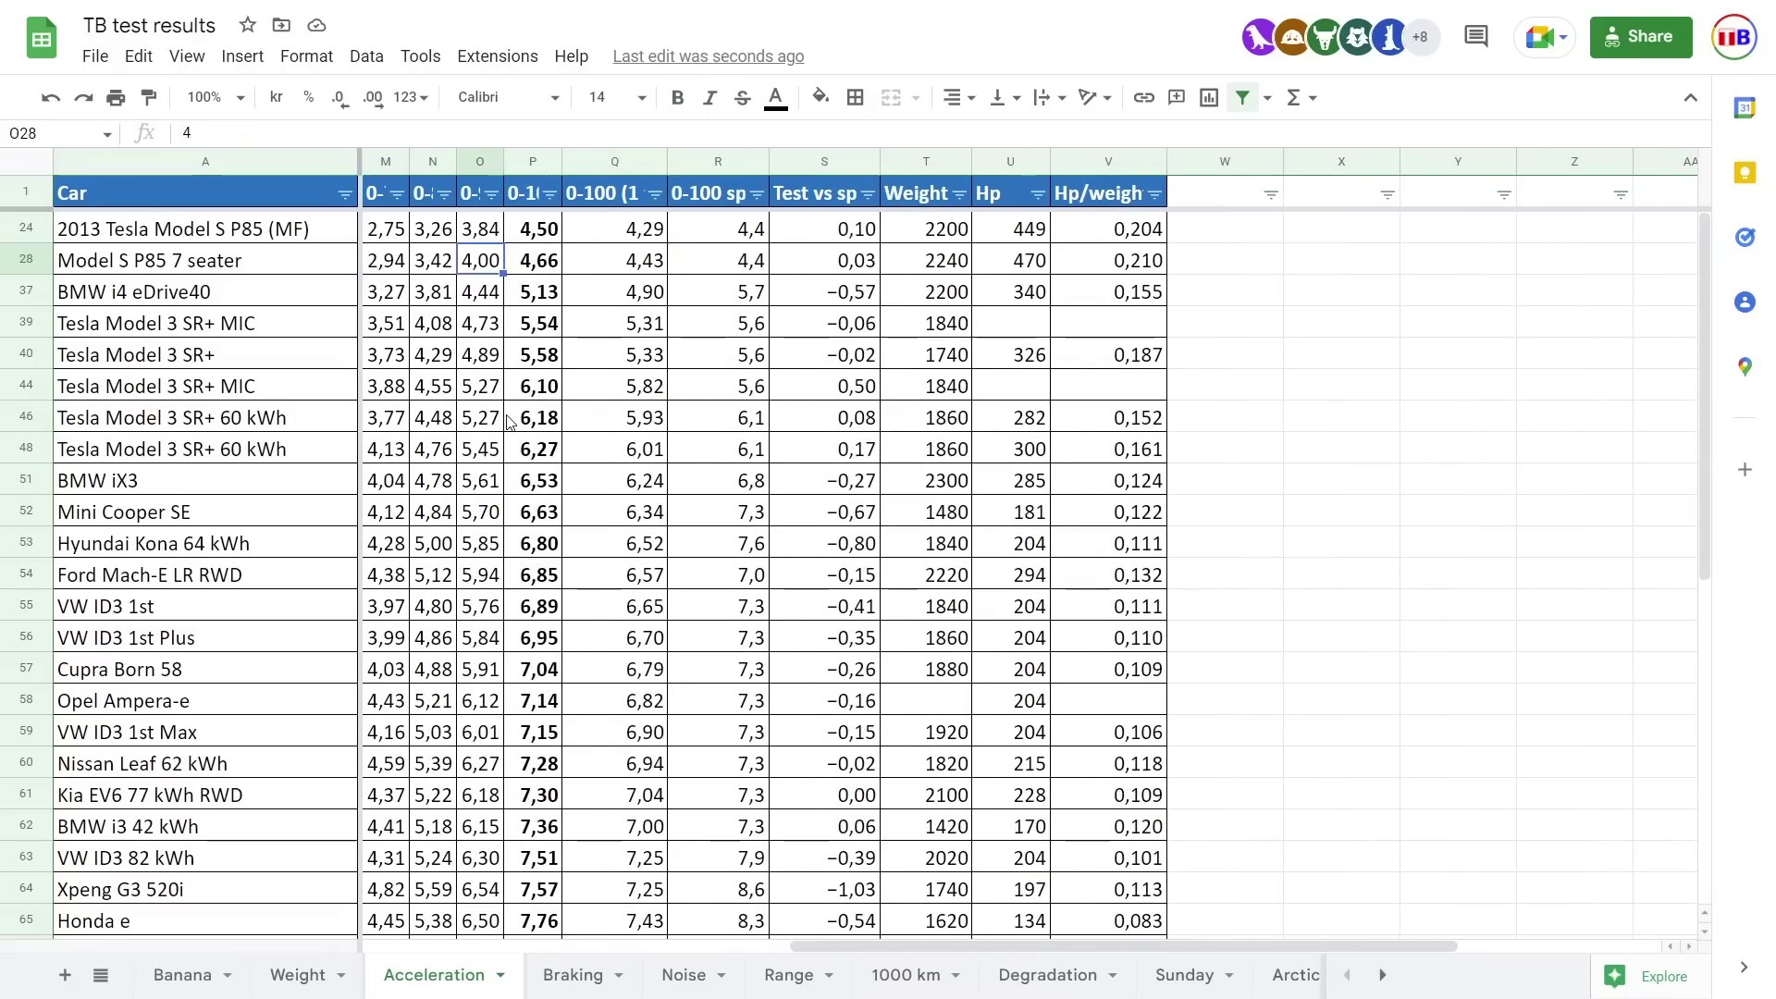
key("Left")
key("Left")
key("Left")
key("Left")
key("Left")
key("Left")
key("Right")
key("Right")
key("Right")
key("Right")
key("Left")
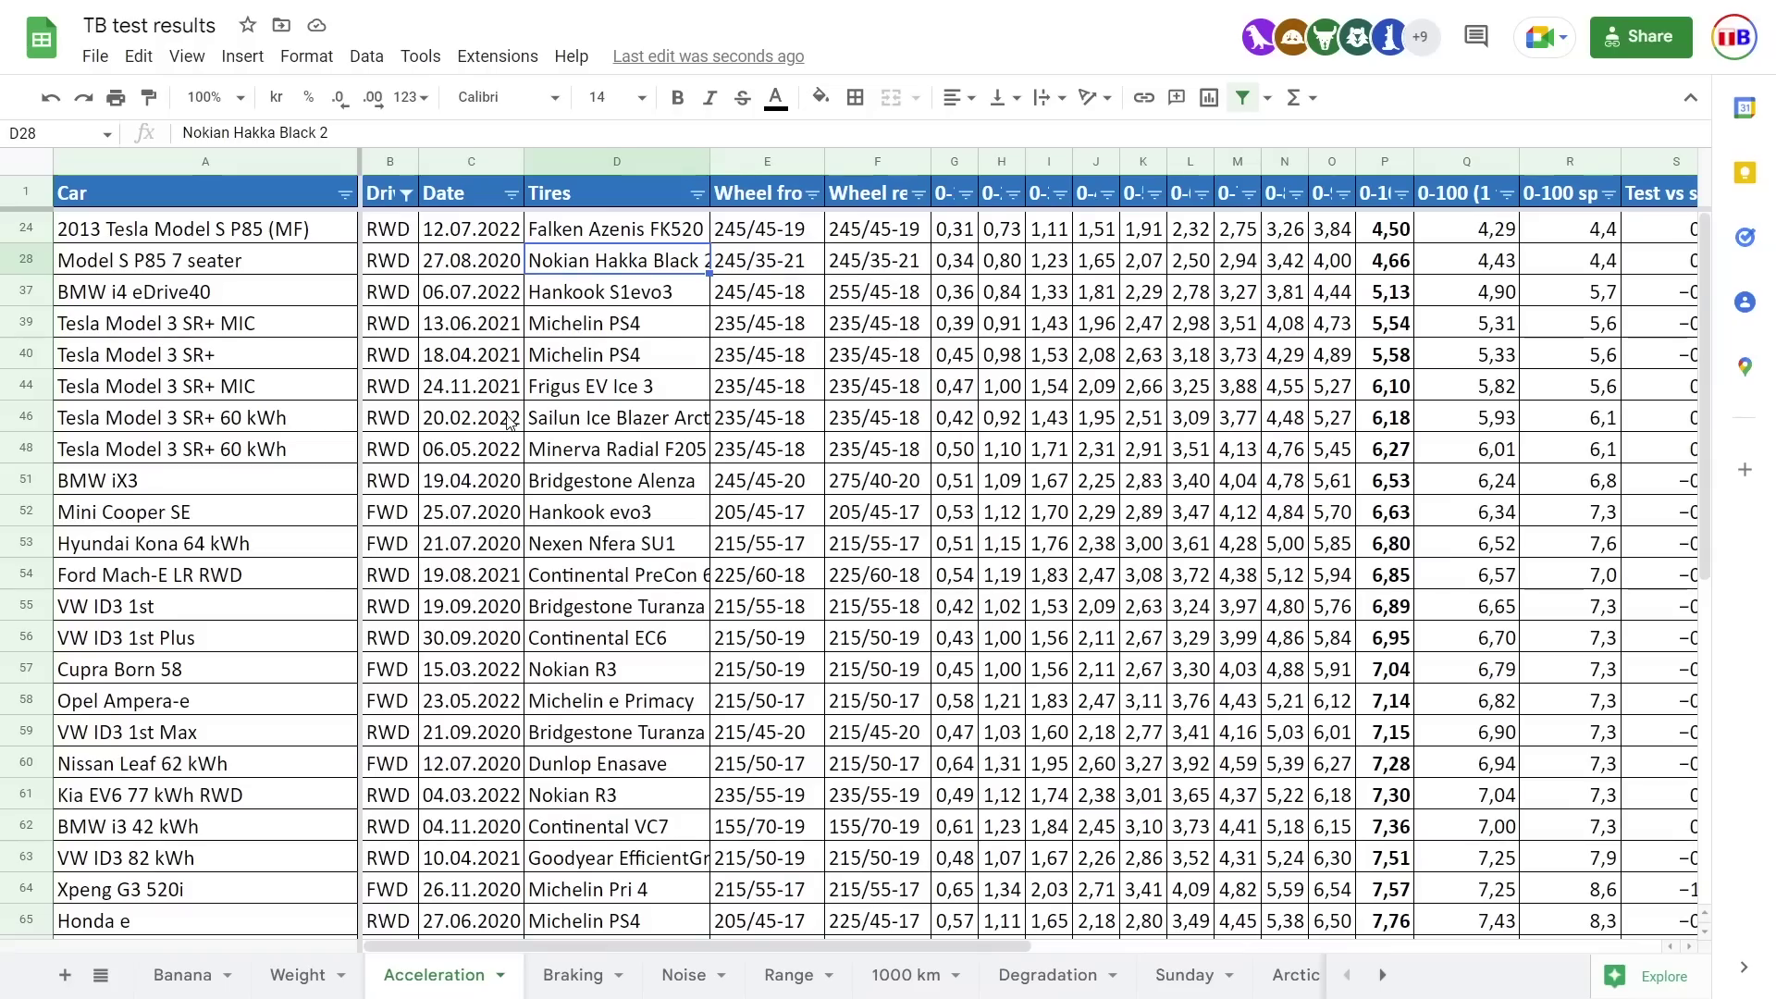
key("Right")
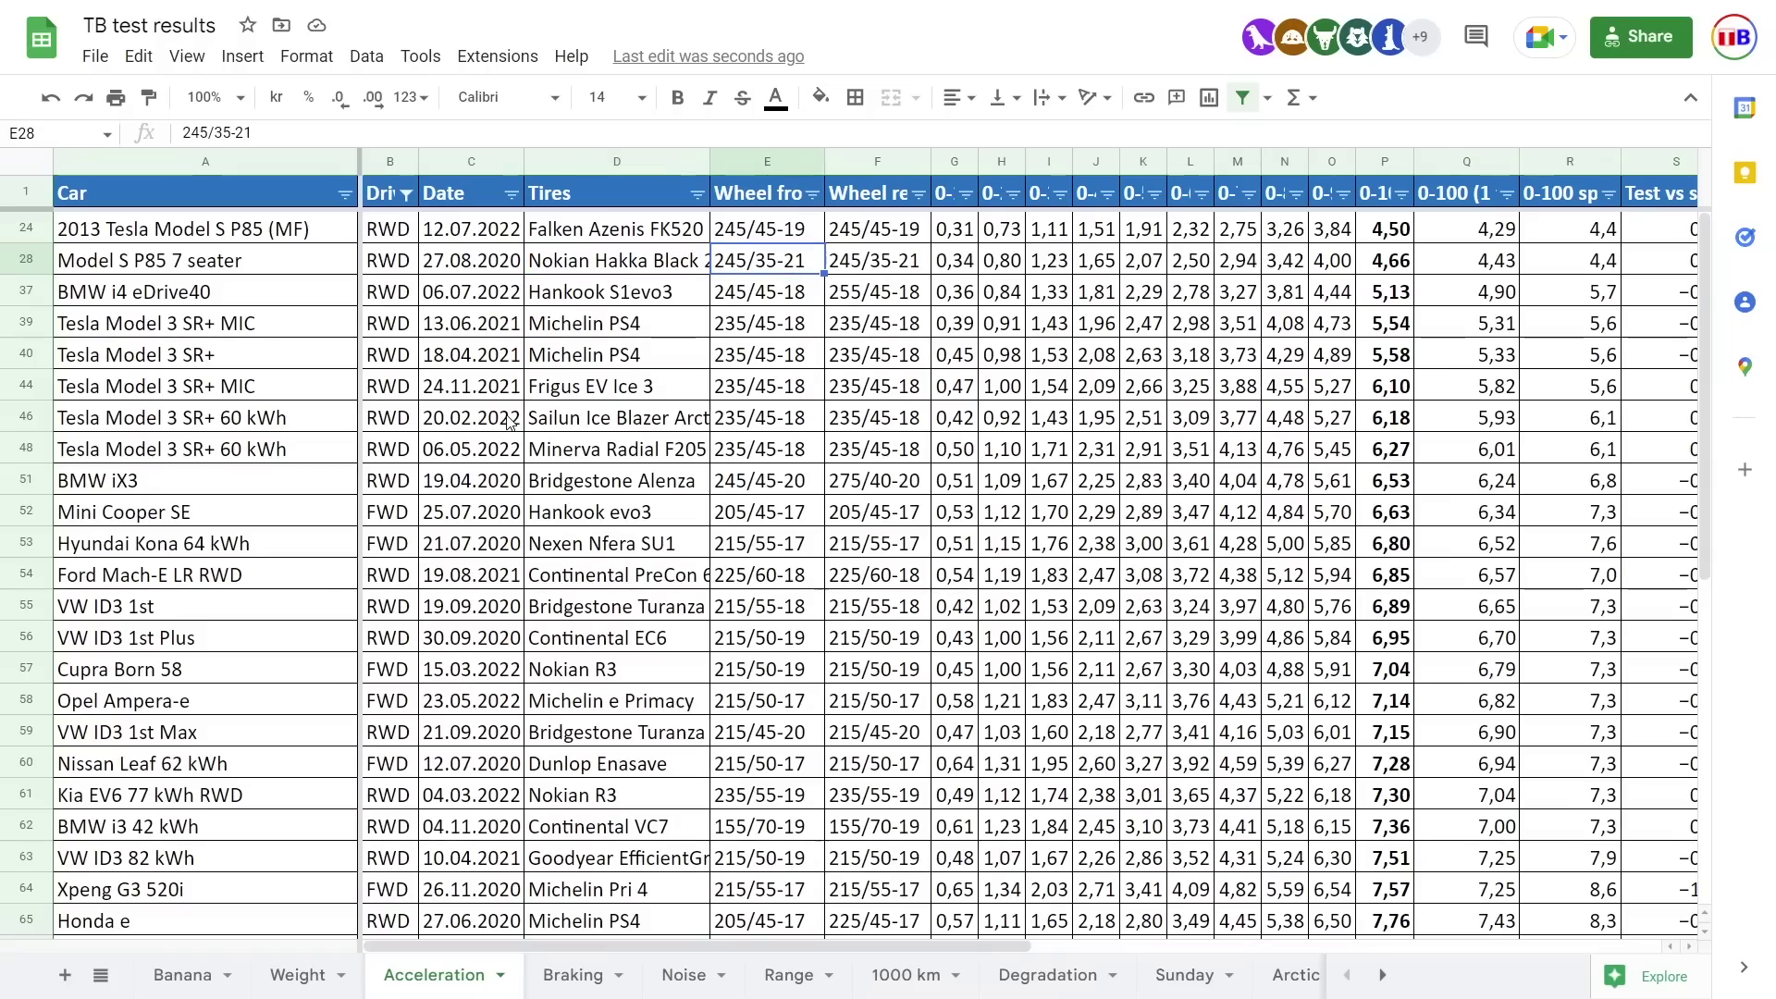
key("Right")
key("Right")
key("Right")
key("Right")
key("Right")
key("Right")
key("Right")
key("Right")
key("Right")
key("Right")
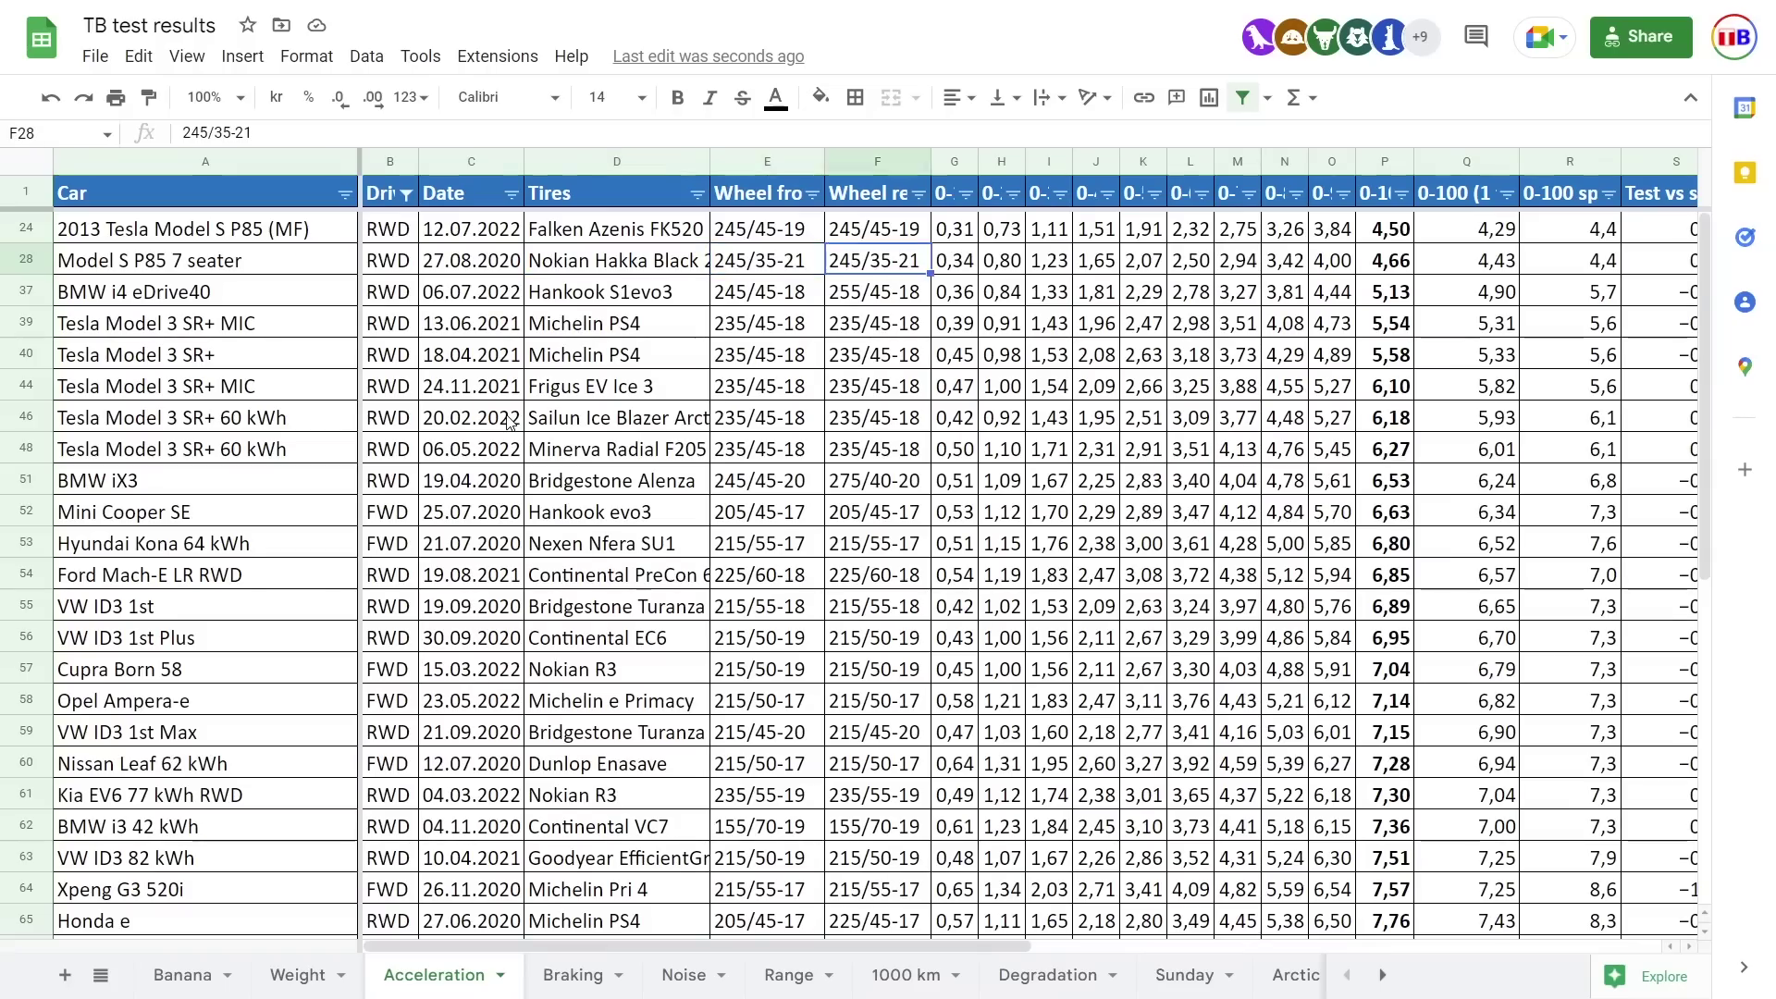
key("Right")
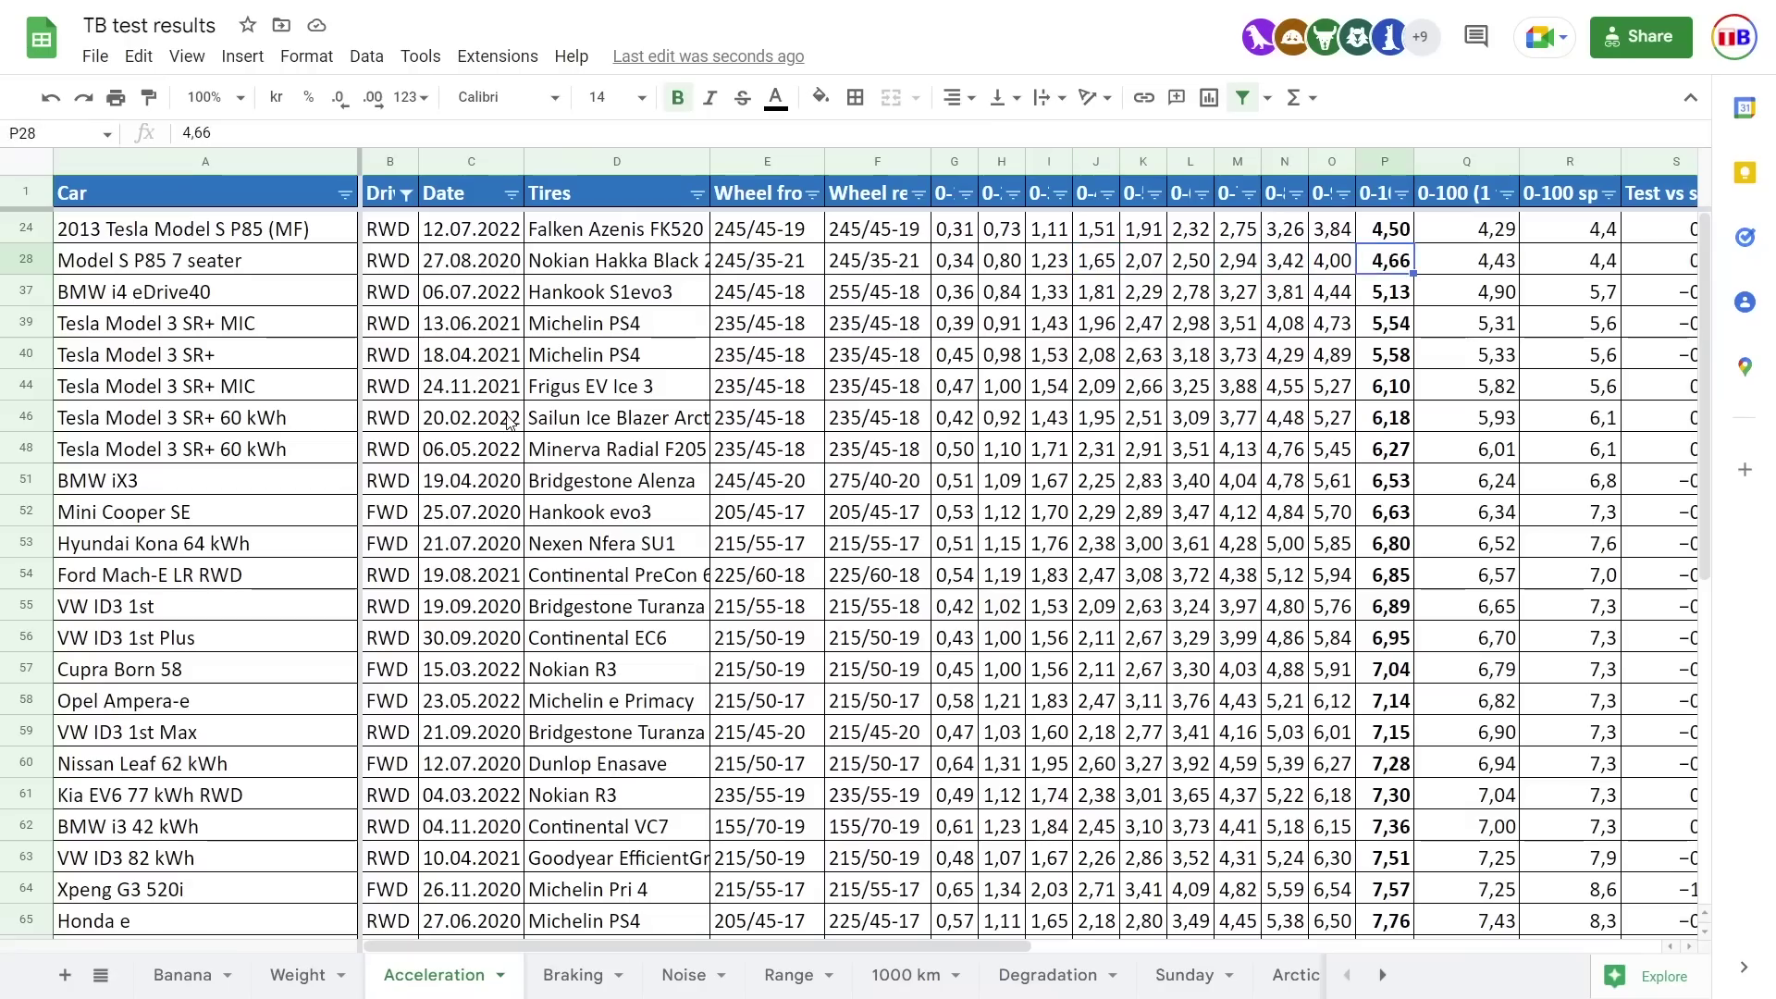
Step: Review the Model S P85 7 seater's row back to the car name and locate the 2013 Tesla Model S P85 above it
key("Left")
key("Left")
key("Left")
key("Left")
key("Left")
key("Left")
key("Left")
key("Left")
key("Left")
key("Left")
key("Left")
key("Left")
key("Left")
key("Left")
key("Right")
key("Right")
key("Right")
key("Right")
key("Right")
key("Right")
key("Left")
key("Left")
key("Left")
key("Left")
key("Left")
key("Left")
key("Left")
key("Up")
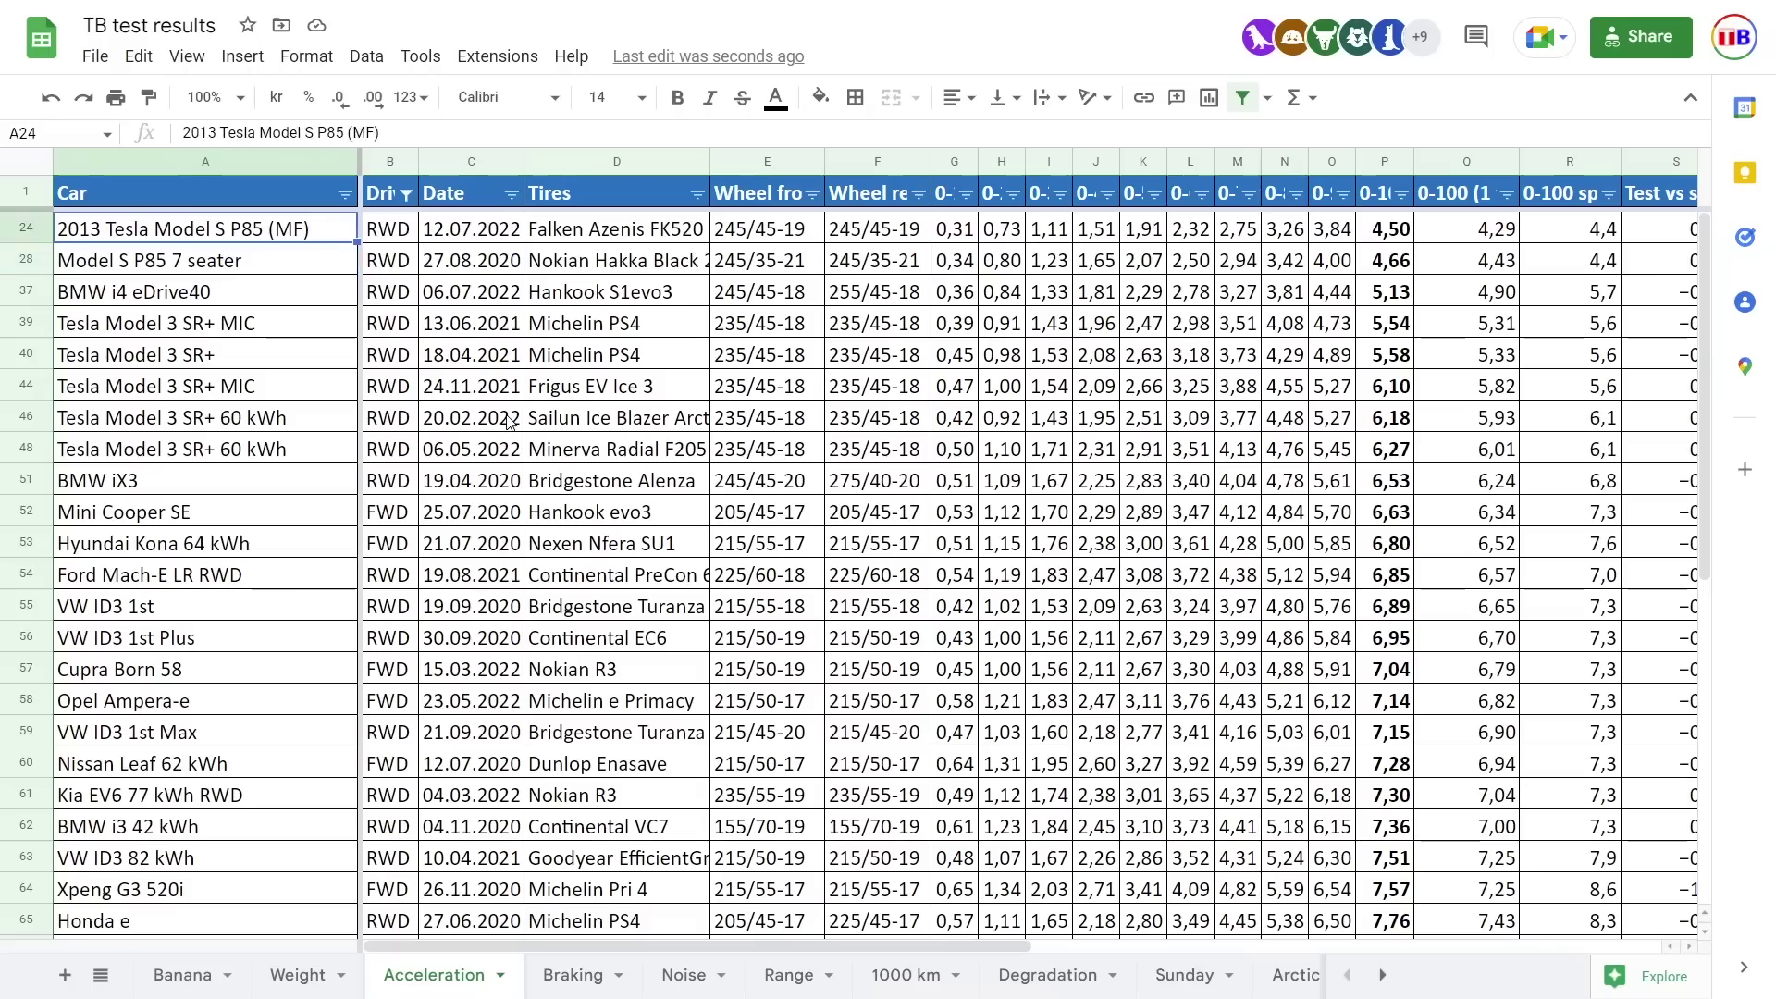
Step: Compare the fastest two-wheel-drive cars in the Car column, from the 2013 Tesla Model S P85 down to the BMW iX3
key("Down")
key("Up")
key("Down")
key("Down")
key("Up")
key("Down")
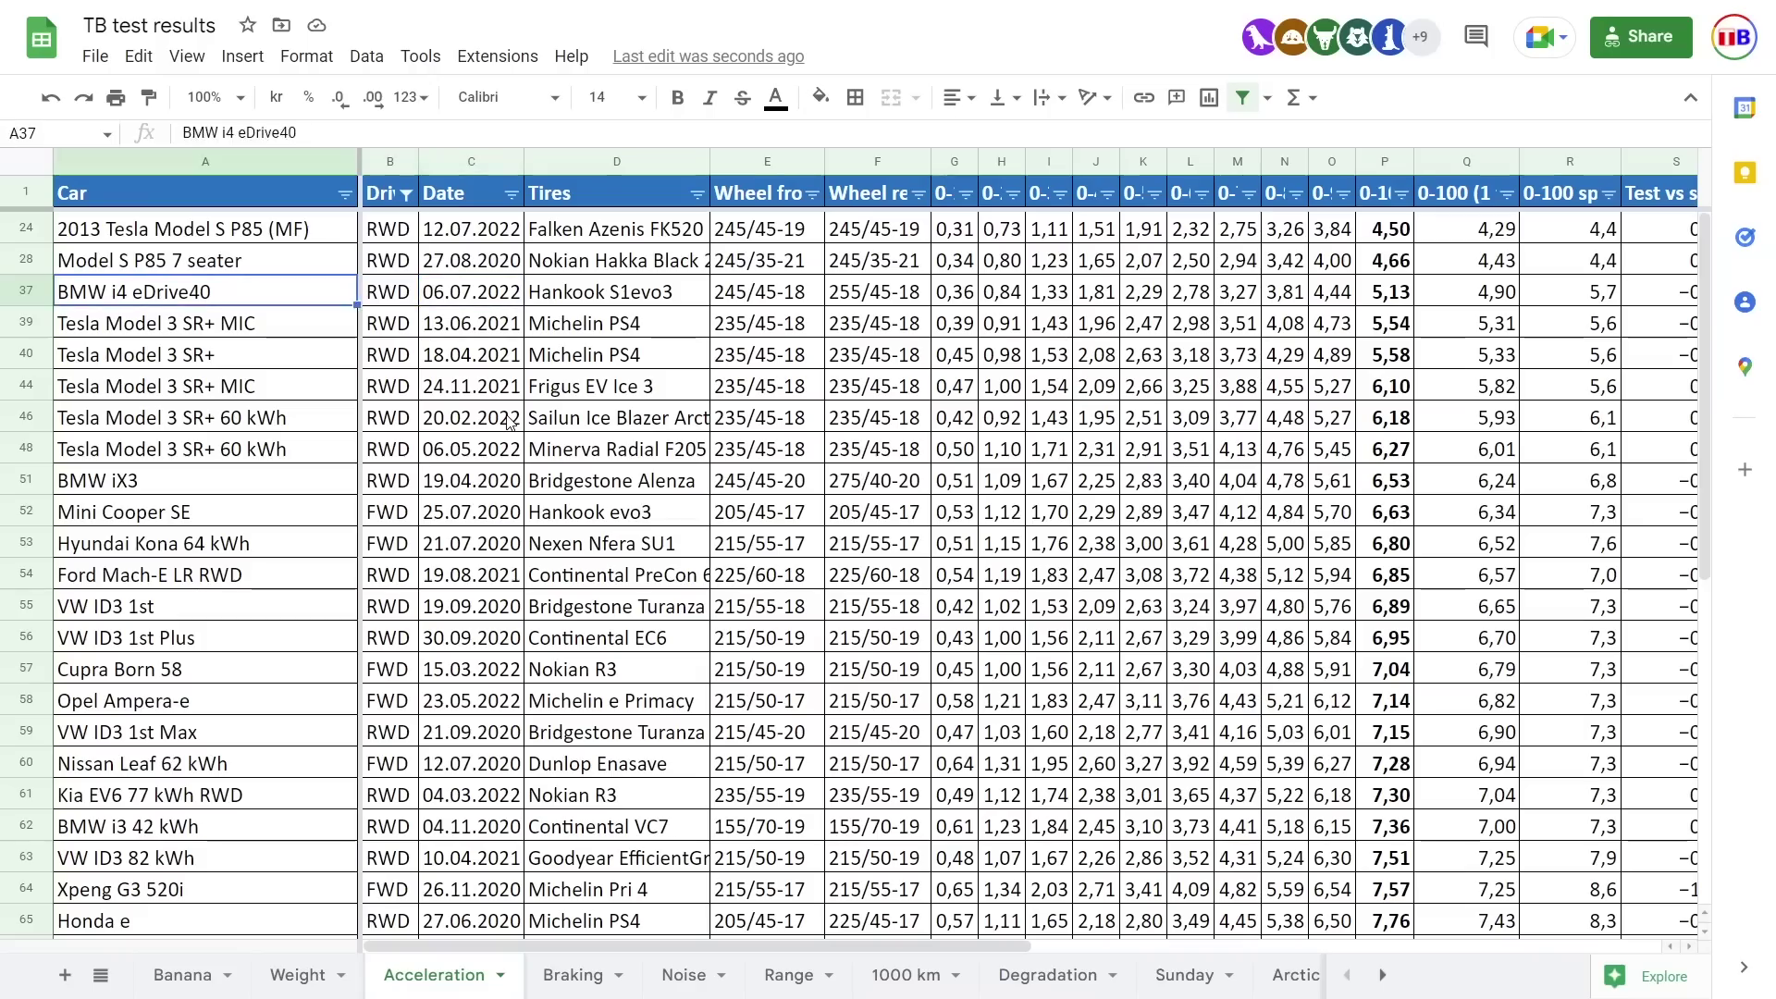
key("Down")
key("Down")
key("Down")
key("Down")
key("Down")
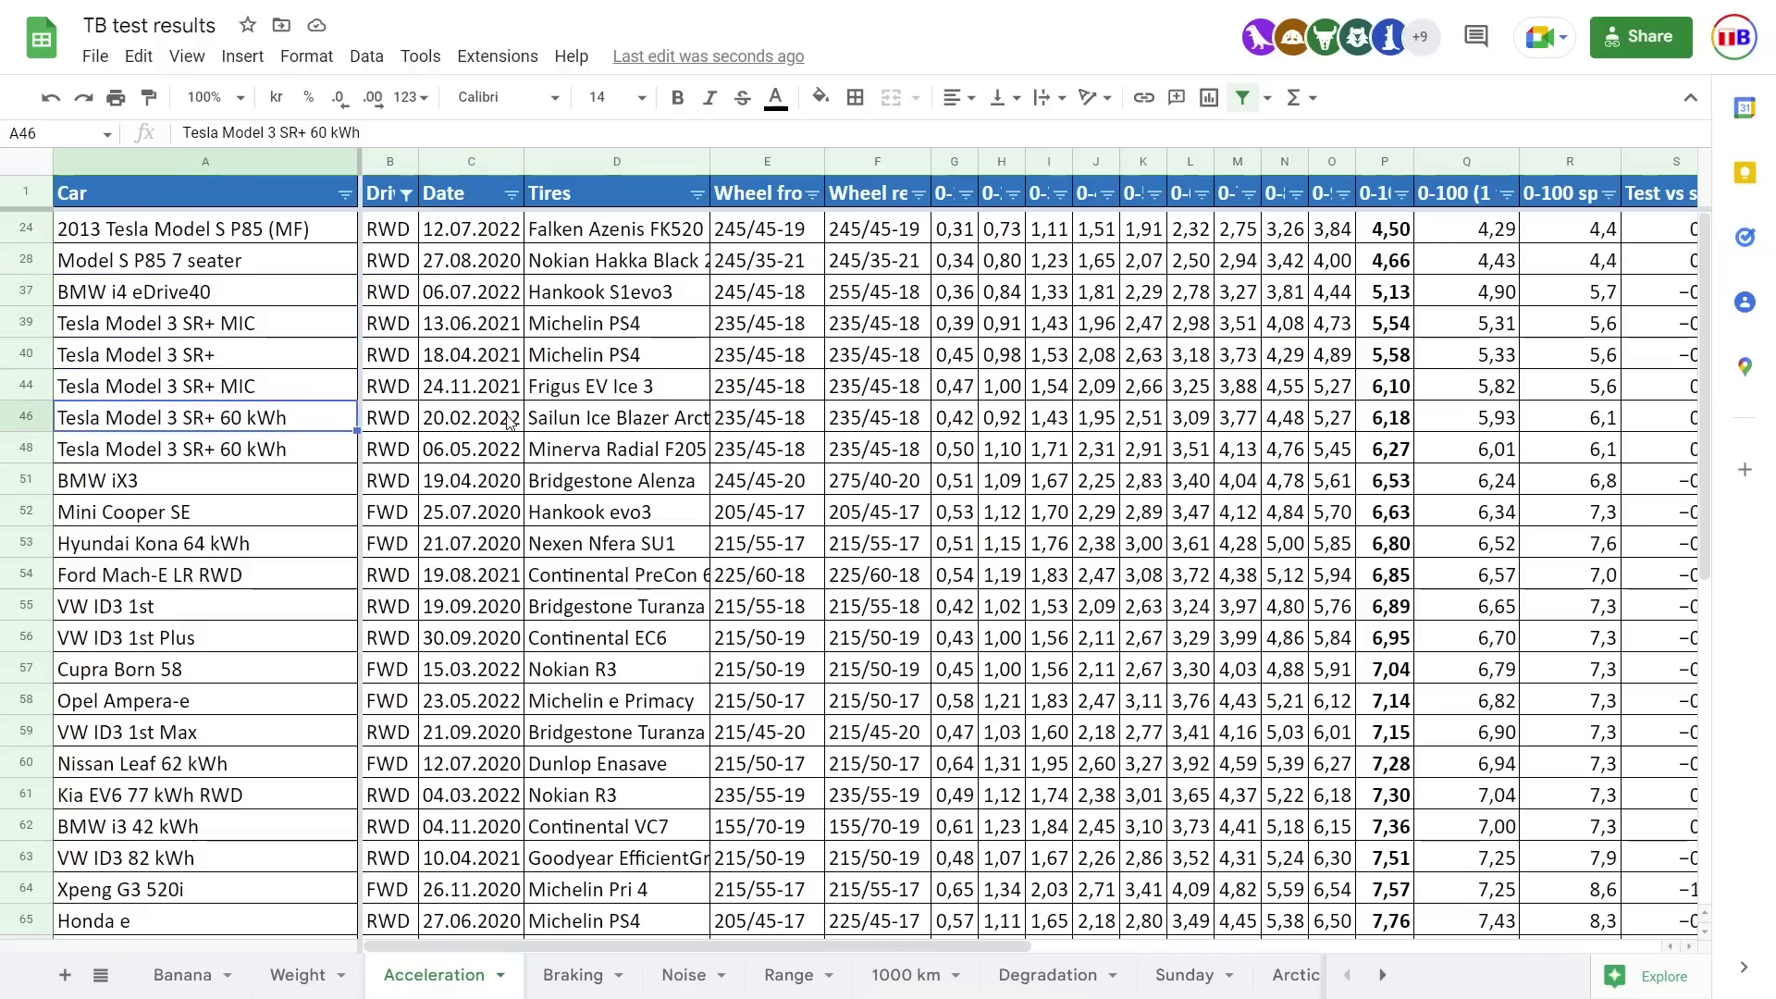
key("Up")
key("Up")
key("Down")
key("Down")
key("Down")
Step: Examine the BMW iX3's row from its drive type through the acceleration split times
key("Right")
key("Right")
key("Right")
key("Right")
key("Right")
key("Right")
key("Right")
key("Right")
key("Right")
key("Right")
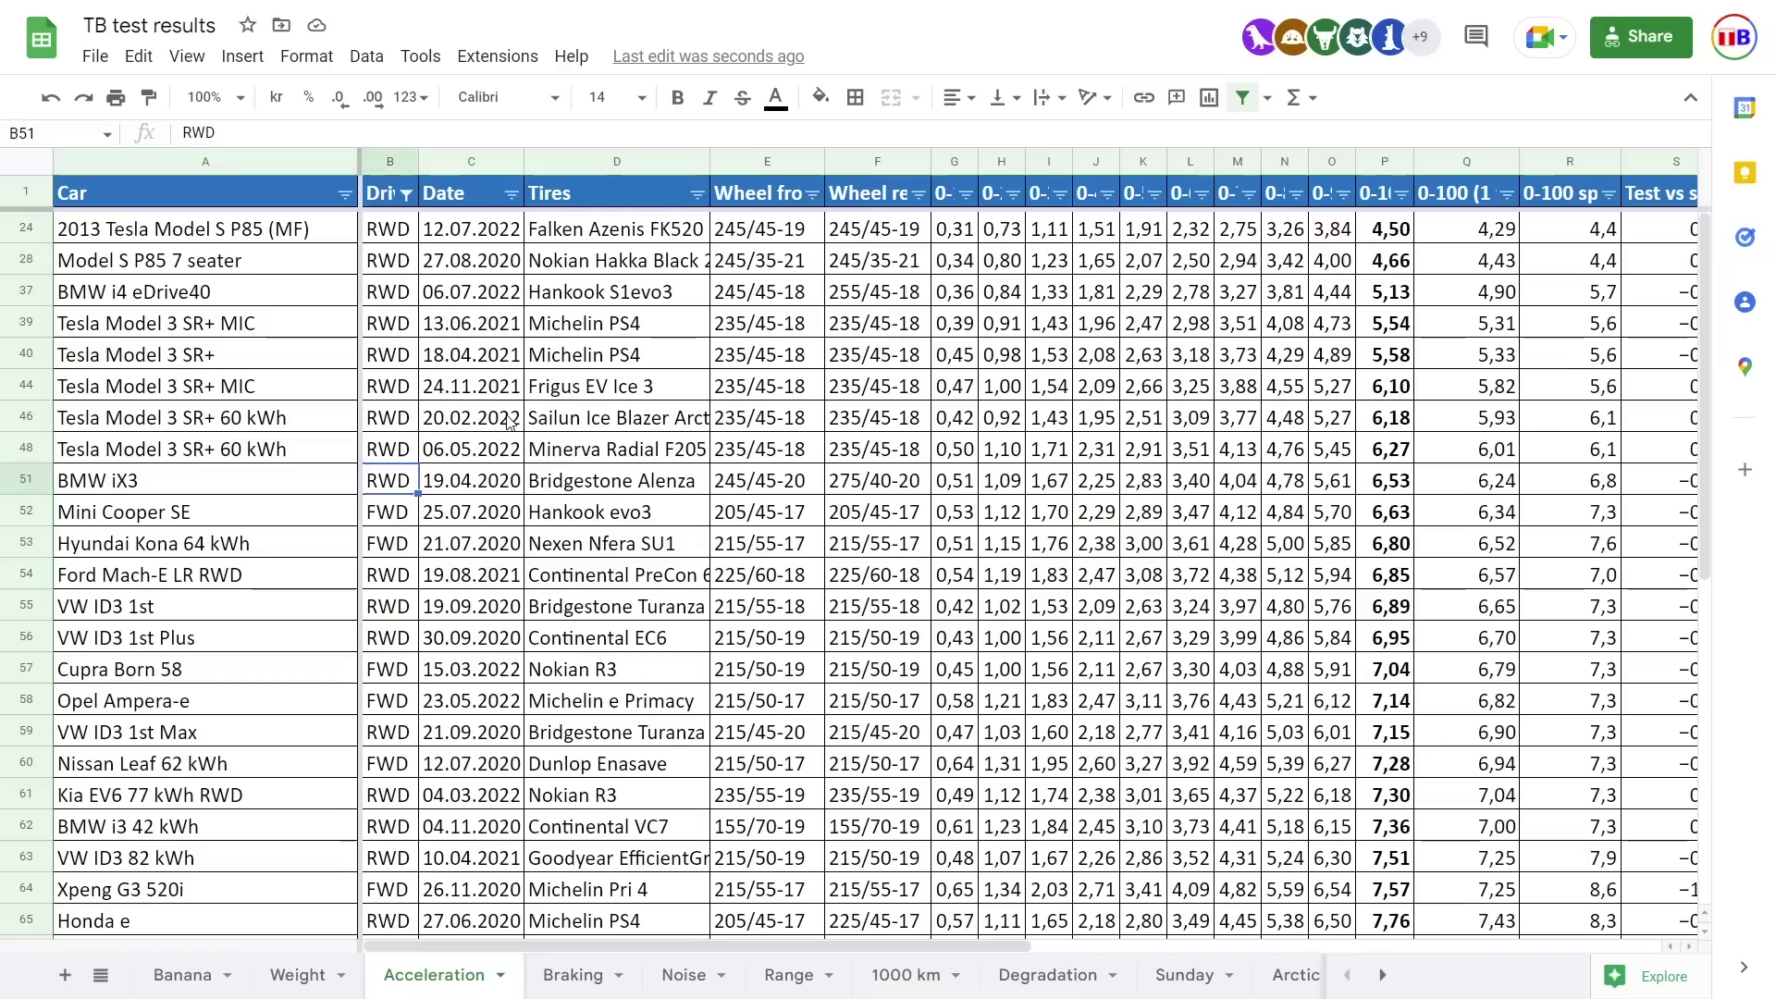
key("Right")
key("Right")
key("Right")
key("Right")
key("Right")
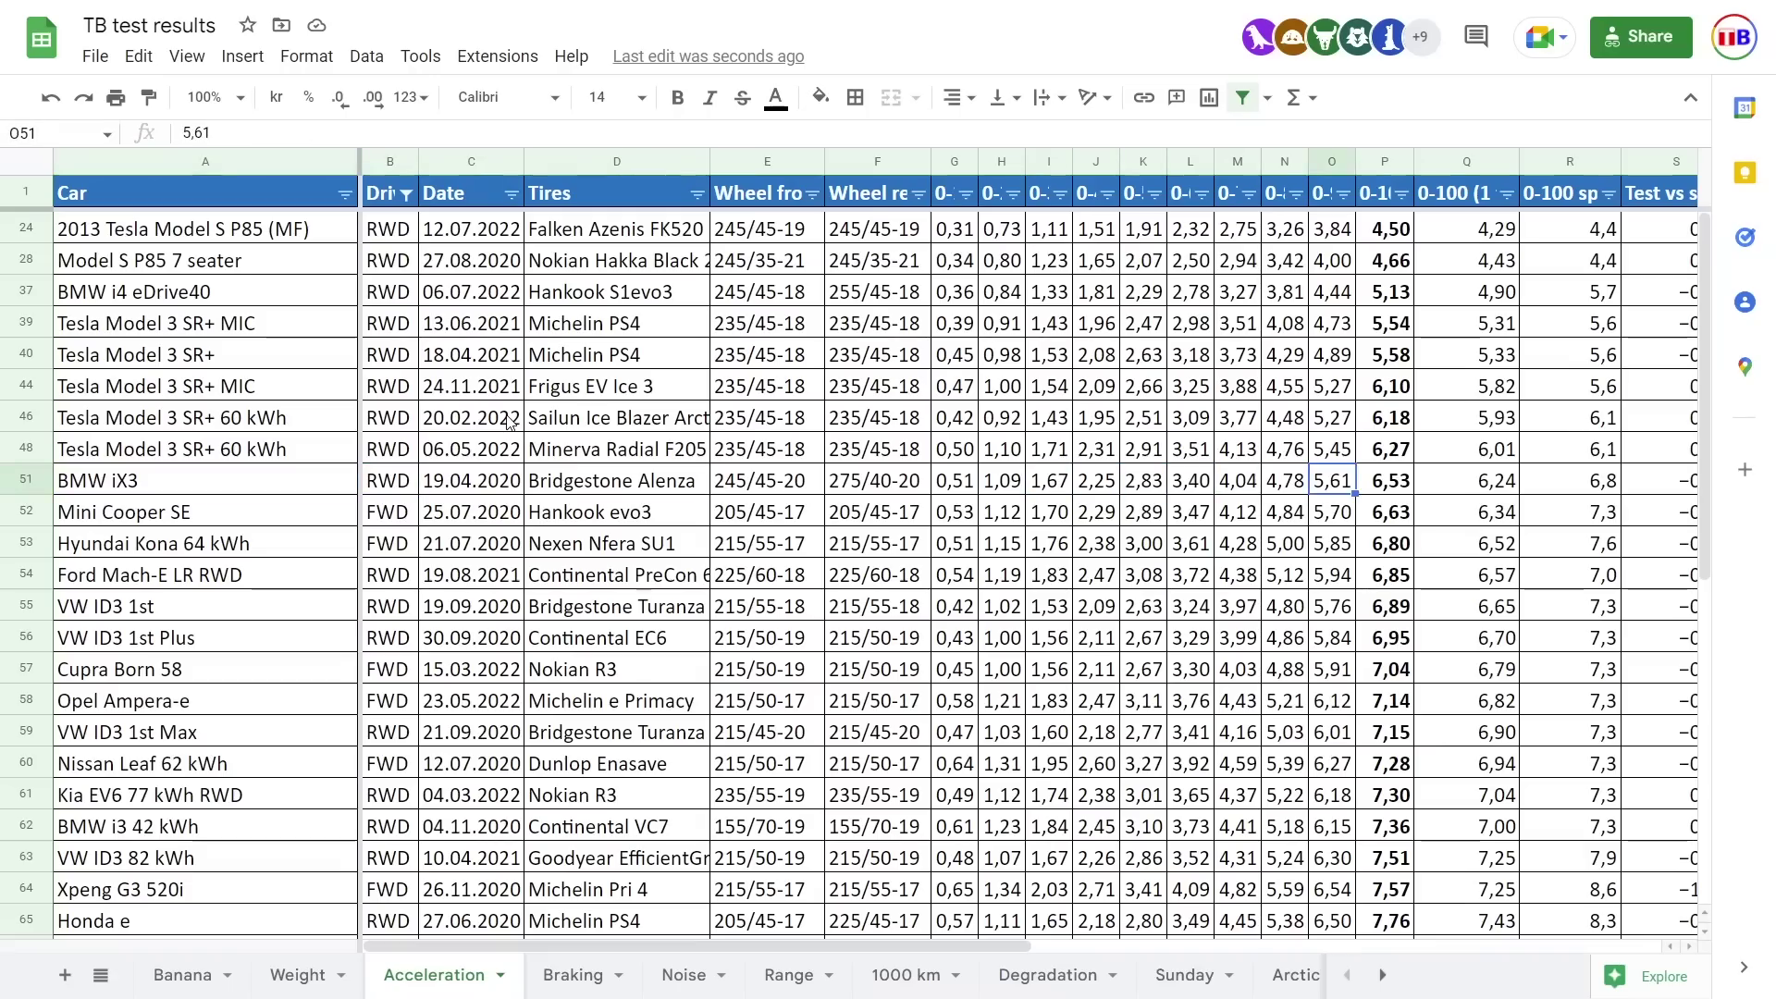
Step: Review the BMW iX3's row from its acceleration split times back to the car name
key("Left")
key("Left")
key("Left")
key("Left")
key("Left")
key("Left")
key("Left")
key("Left")
key("Left")
key("Left")
key("Left")
key("Left")
key("Left")
key("Left")
Step: Examine the Mini Cooper SE's row from the car name across its drive type, tires, wheel sizes and split times
key("Down")
key("Left")
key("Right")
key("Right")
key("Right")
key("Right")
key("Right")
key("Right")
key("Right")
key("Right")
key("Right")
key("Right")
key("Right")
key("Right")
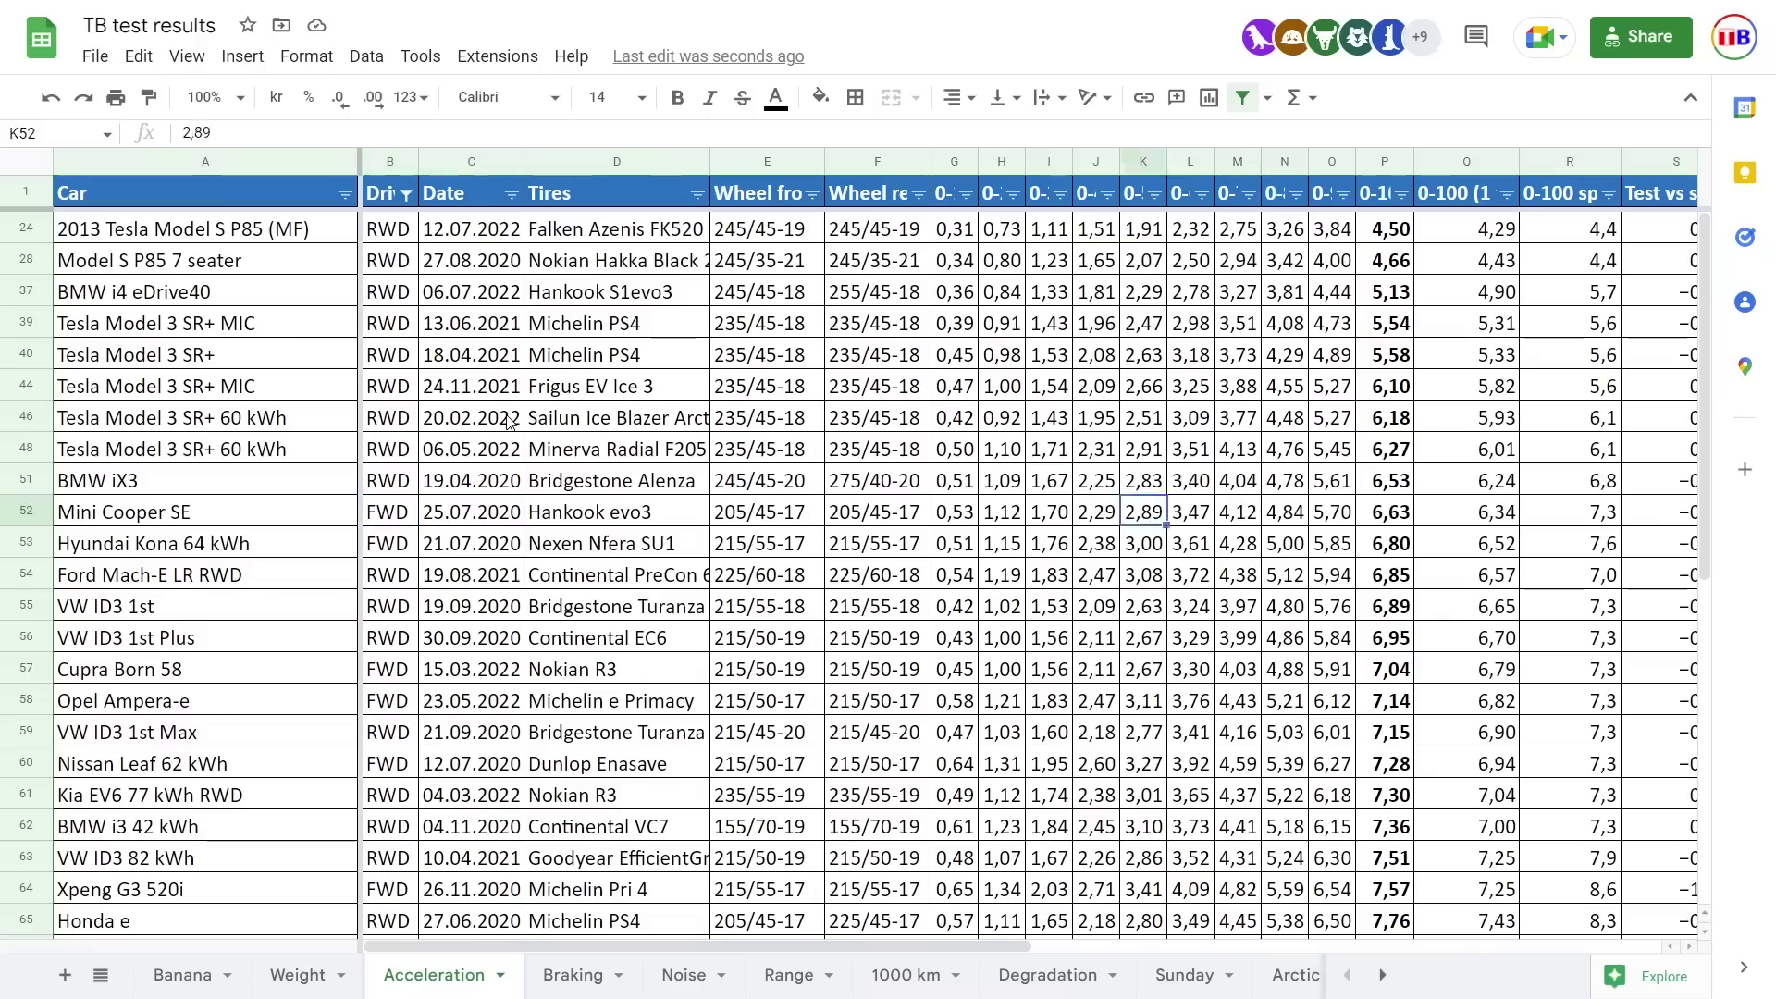
Step: Examine the Hyundai Kona 64 kWh's row from its split times back to the car name
key("Down")
key("Left")
key("Left")
key("Left")
key("Left")
key("Left")
key("Left")
key("Left")
key("Left")
key("Left")
key("Left")
key("Left")
key("Left")
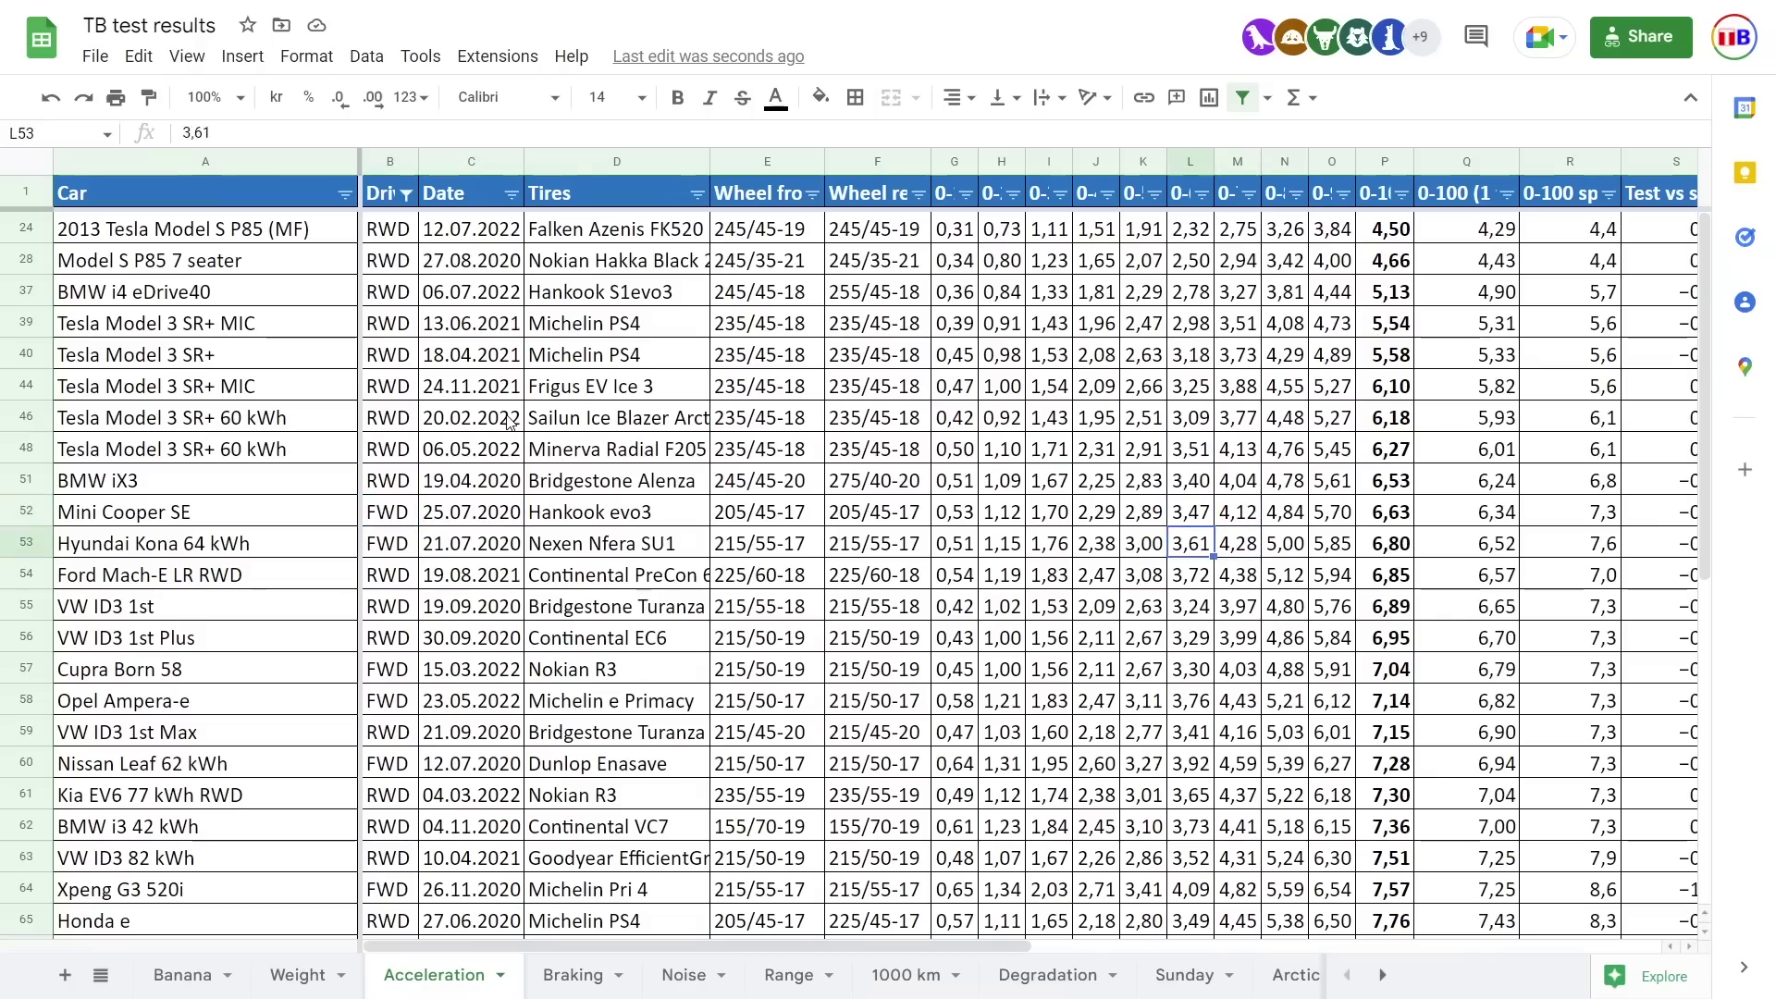
Step: Compare the drive types of the mid-table cars, from around the BMW iX3 and Mini Cooper SE down to the Xpeng G3 520i
key("Right")
key("Down")
key("Down")
key("Down")
key("Down")
key("Down")
key("Down")
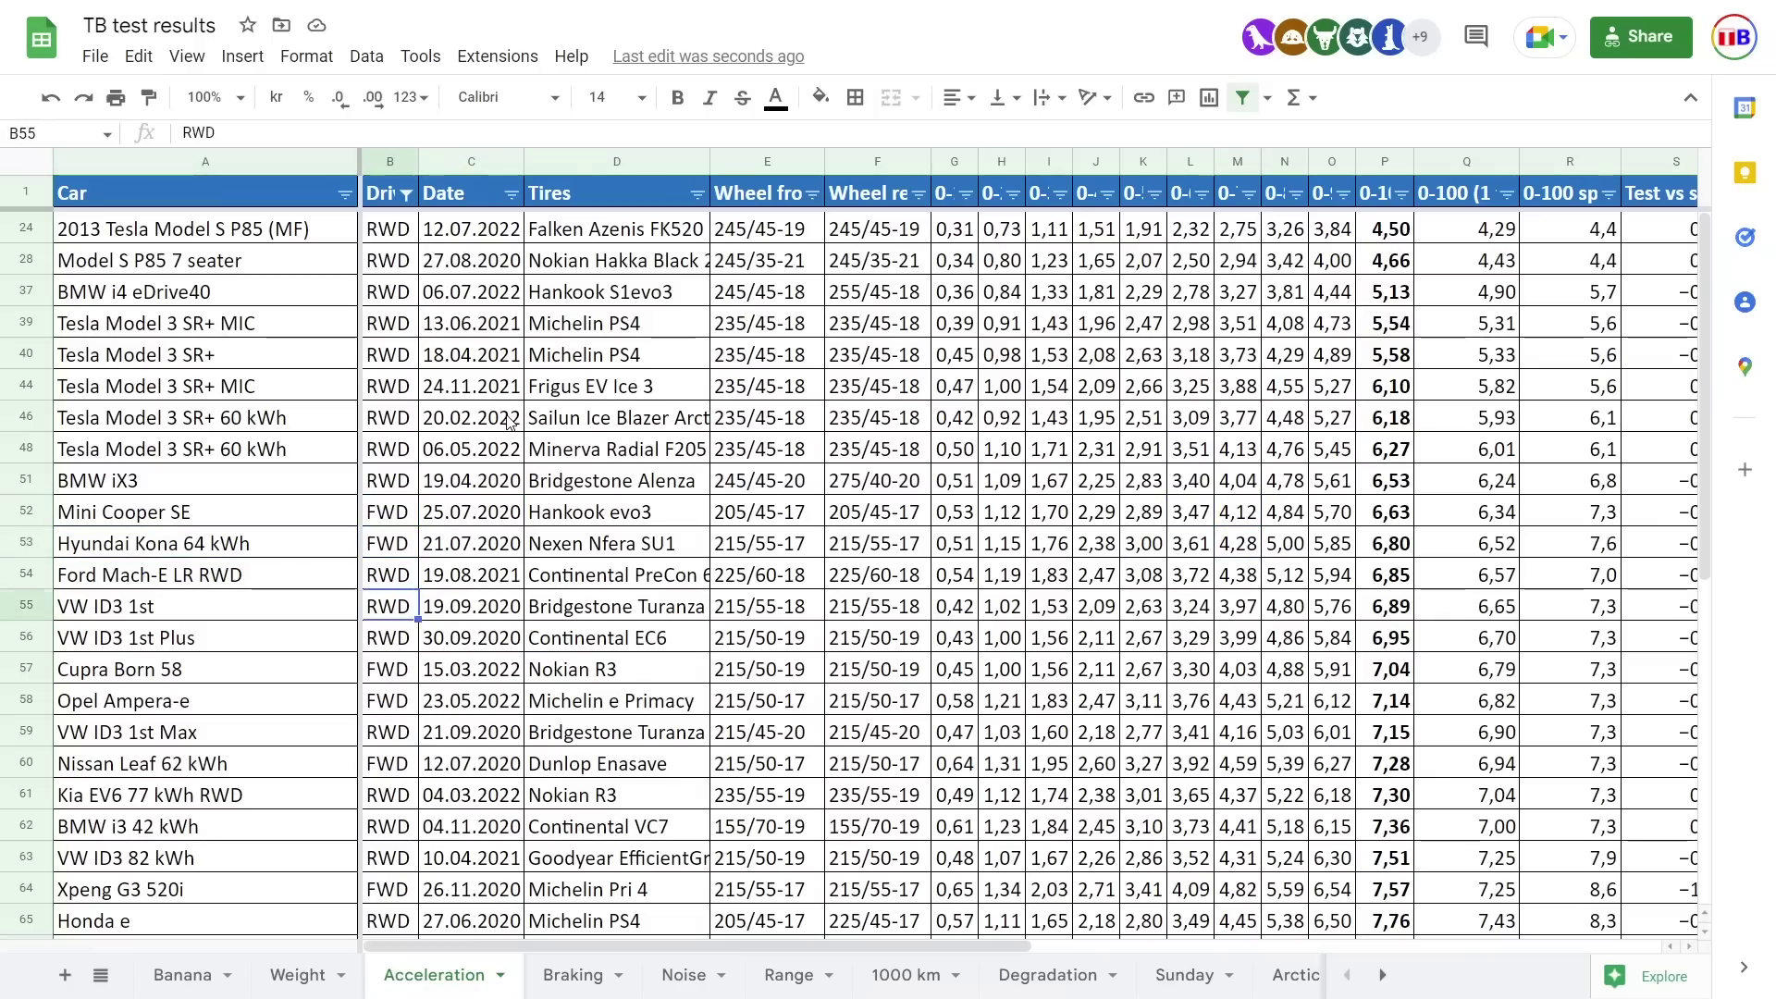
key("Up")
key("Up")
key("Up")
key("Up")
key("Up")
key("Up")
key("Down")
key("Down")
key("Down")
key("Down")
key("Down")
key("Down")
key("Down")
key("Down")
key("Down")
key("Down")
key("Down")
key("Down")
key("Down")
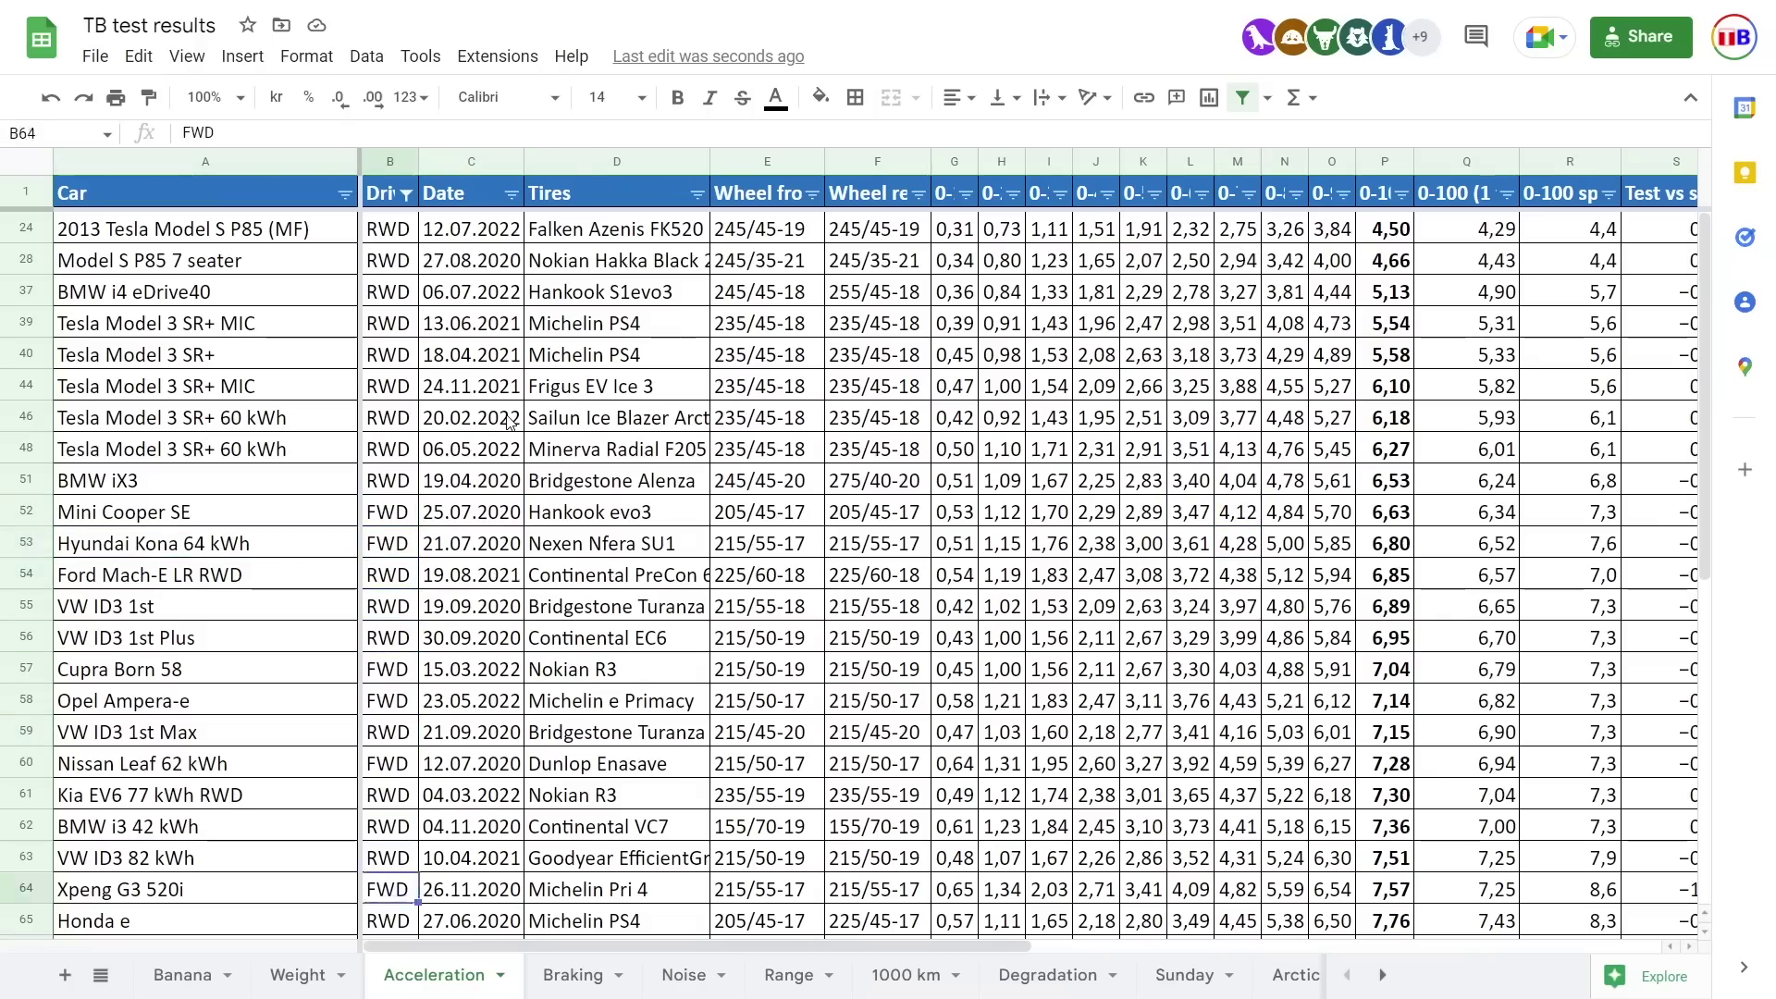
Step: Check the drive types of the slower cars, from the Honda e down to the Maxus e-Deliver 3
key("Down")
key("Down")
key("Down")
key("Down")
key("Down")
key("Down")
key("Down")
key("Down")
key("Down")
key("Down")
key("Down")
key("Down")
key("Down")
key("Down")
key("Down")
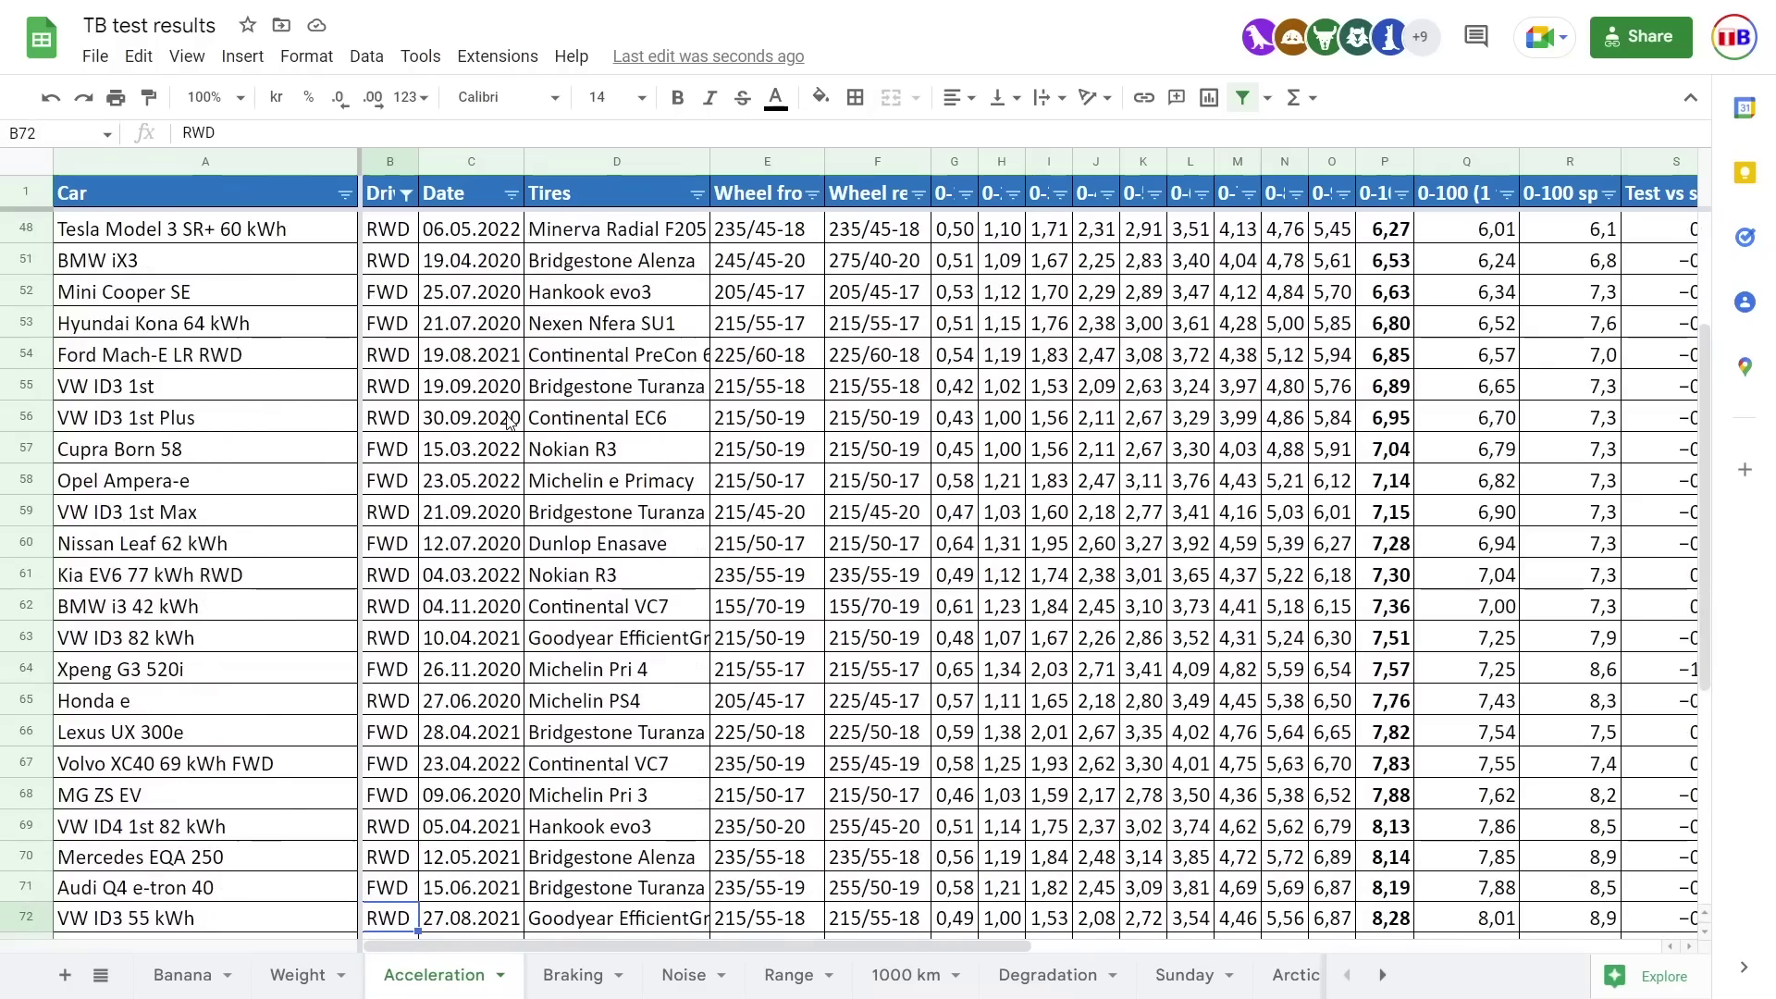
key("Down")
key("Down")
key("Down")
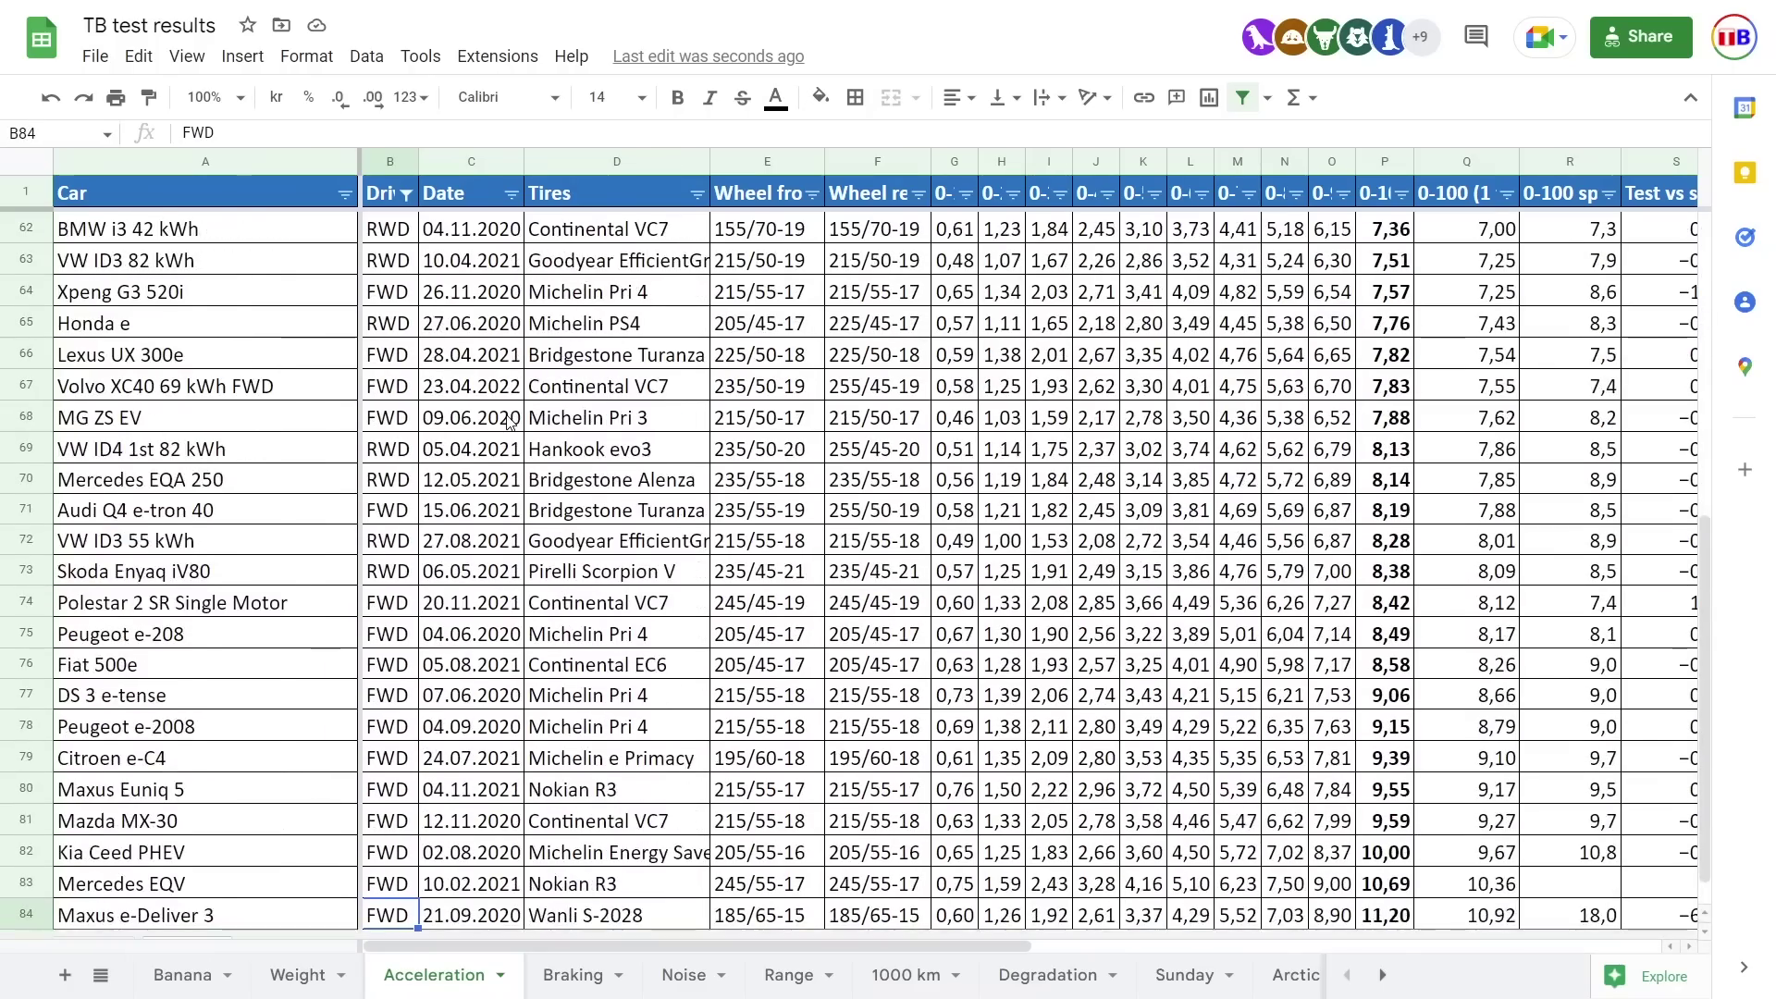
Step: Review the drive types back up the whole list, from the Maxus e-Deliver 3 to the 2013 Tesla Model S P85
key("Up")
key("Up")
key("Up")
key("Up")
key("Up")
key("Up")
key("Up")
key("Up")
key("Up")
key("Up")
key("Up")
key("Up")
key("Up")
key("Up")
key("Up")
key("Up")
key("Up")
key("Up")
key("Up")
key("Up")
key("Up")
key("Up")
key("Up")
key("Up")
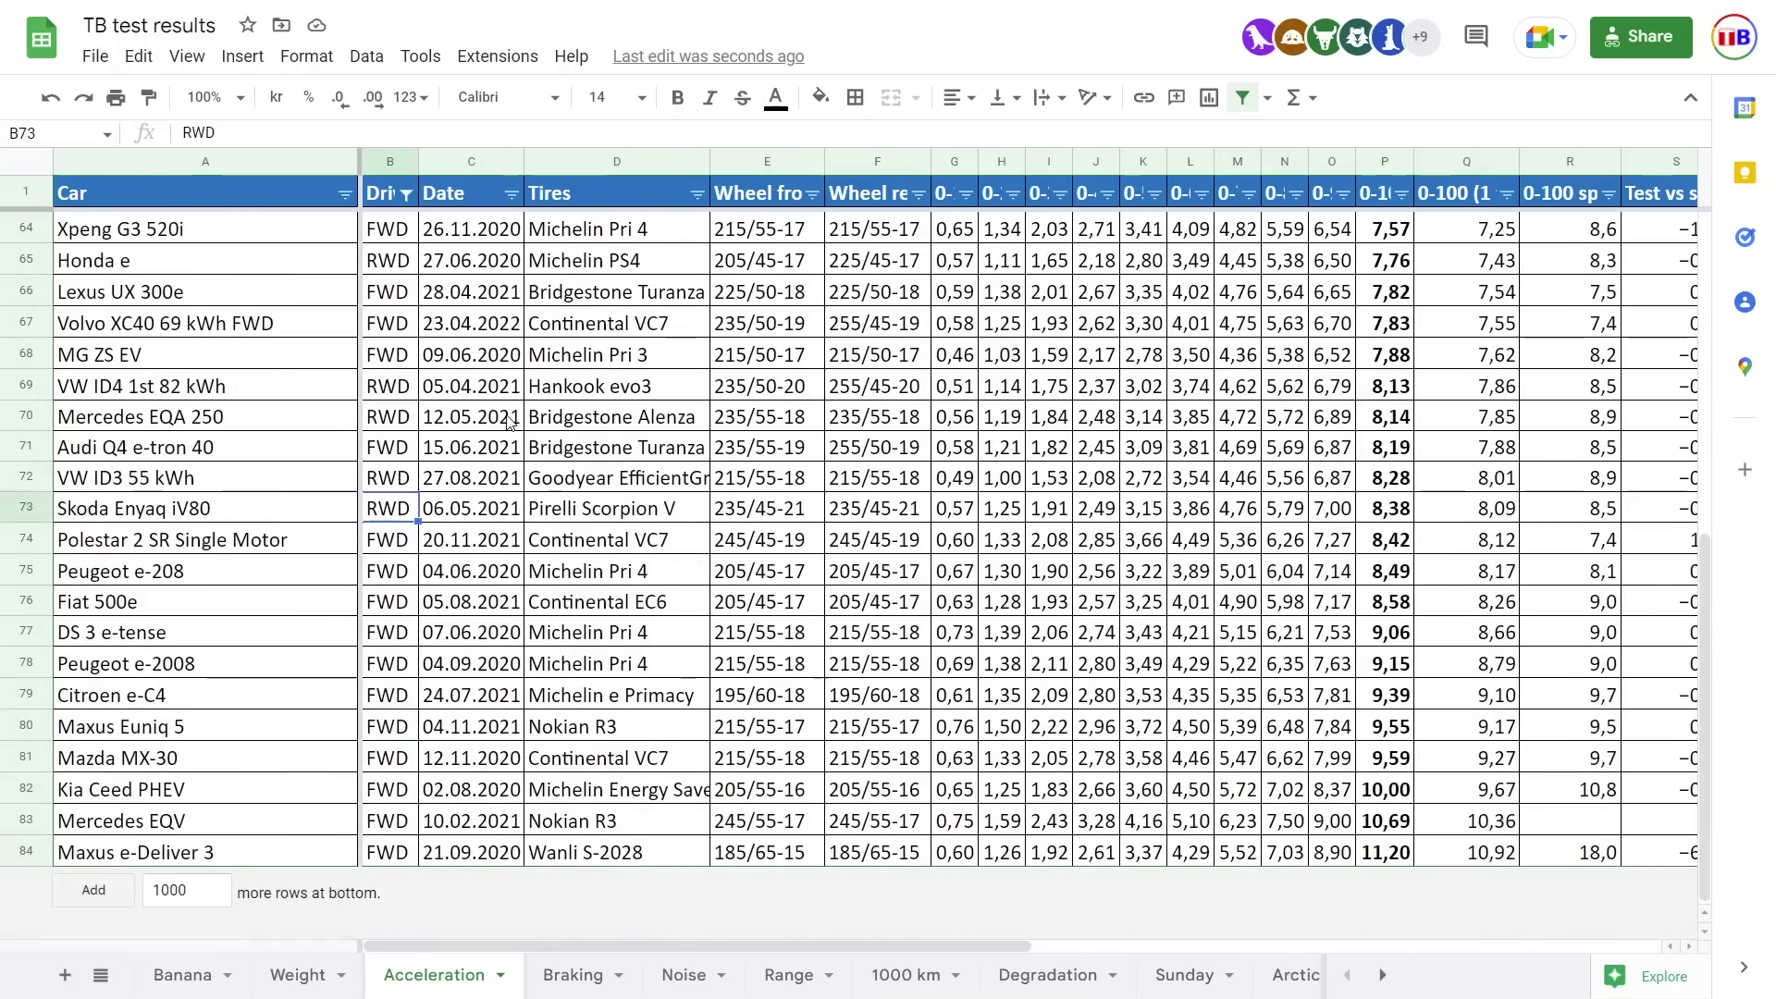
key("Up")
key("Up")
key("Up")
key("Up")
key("Up")
key("Up")
key("Up")
Step: Examine the 2013 Tesla Model S P85's row from its drive type through the acceleration split times
key("Right")
key("Right")
key("Right")
key("Right")
key("Right")
key("Right")
key("Right")
key("Right")
key("Right")
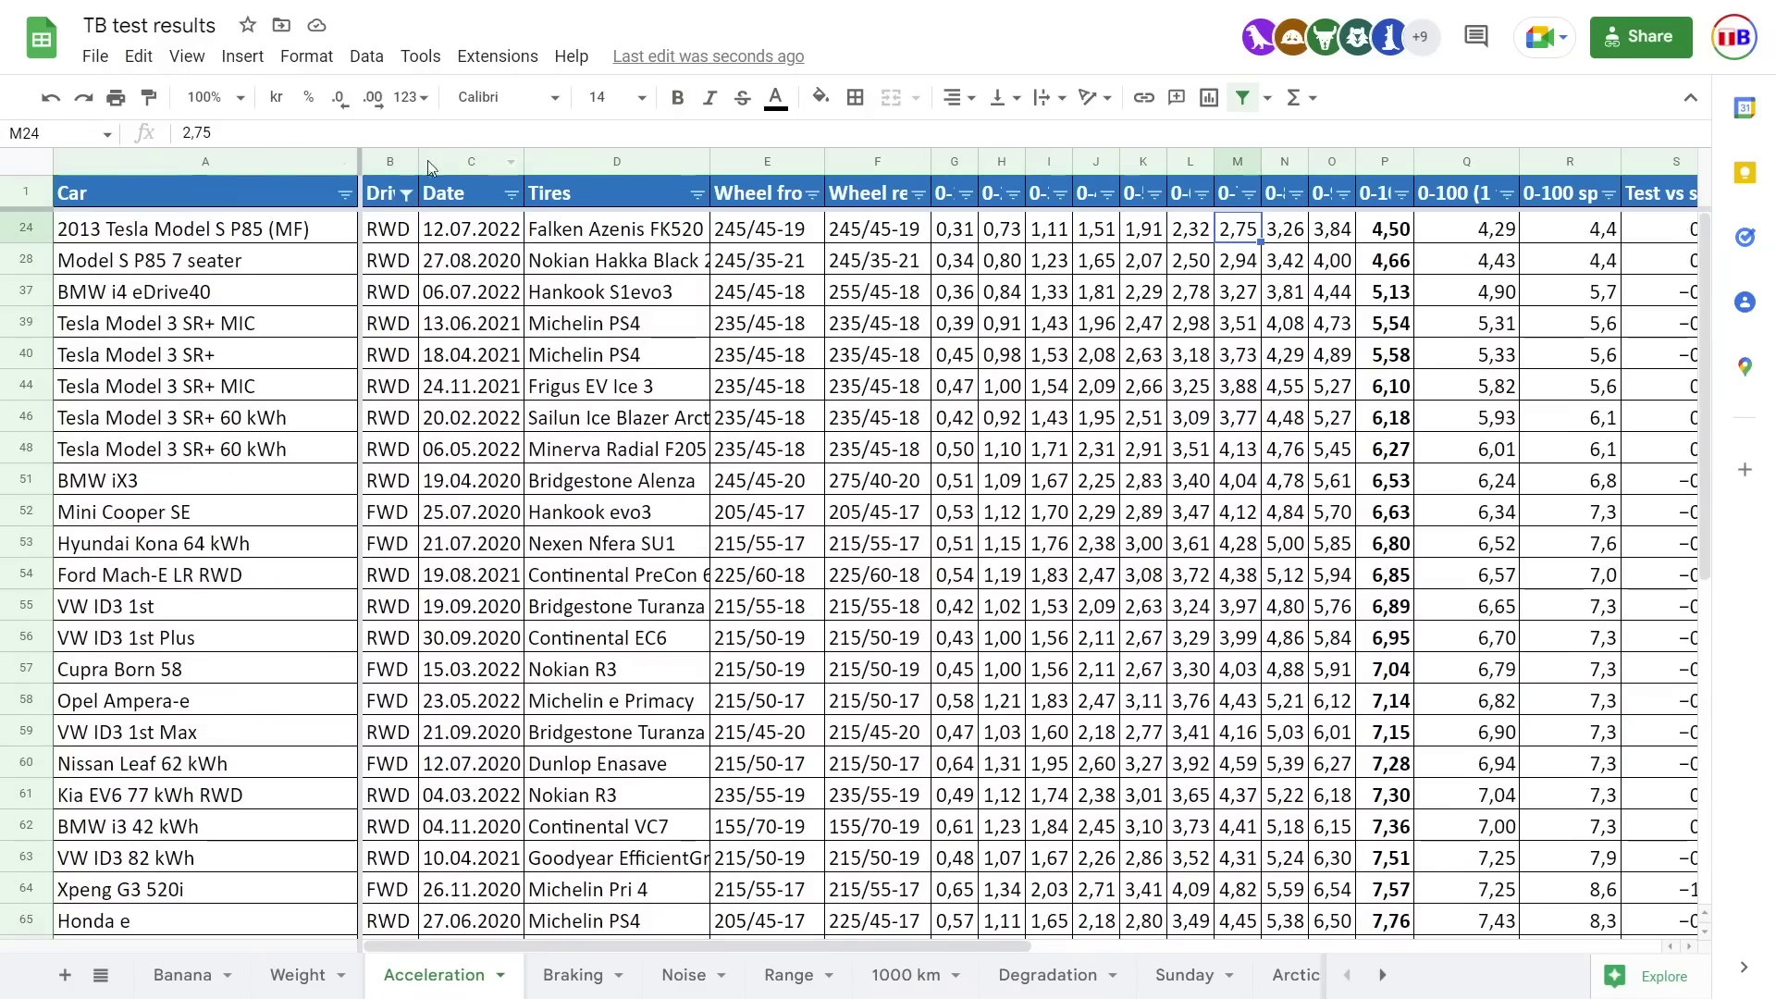
Step: Remove the drive-type filter from the acceleration results so that the all-wheel-drive cars are listed again
key("ctrl+shift+l")
key("ctrl+a")
key("Right")
key("Right")
Step: Survey the unfiltered acceleration list from the fastest cars down to the Nio ES8
key("Down")
key("Down")
key("Down")
key("Up")
key("Up")
key("Up")
key("Down")
key("Down")
key("Down")
key("Down")
key("Down")
key("Down")
key("Down")
key("Down")
key("Down")
key("Down")
key("Down")
key("Down")
key("Down")
key("Down")
key("Down")
key("Down")
key("Down")
key("Down")
key("Up")
key("Up")
key("Up")
key("Up")
key("Up")
key("Up")
key("Up")
key("Down")
key("Down")
key("Down")
key("Down")
key("Down")
key("Down")
key("Down")
key("Down")
key("Down")
key("Down")
key("Down")
key("Down")
key("Down")
key("Down")
key("Down")
key("Down")
key("Down")
key("Down")
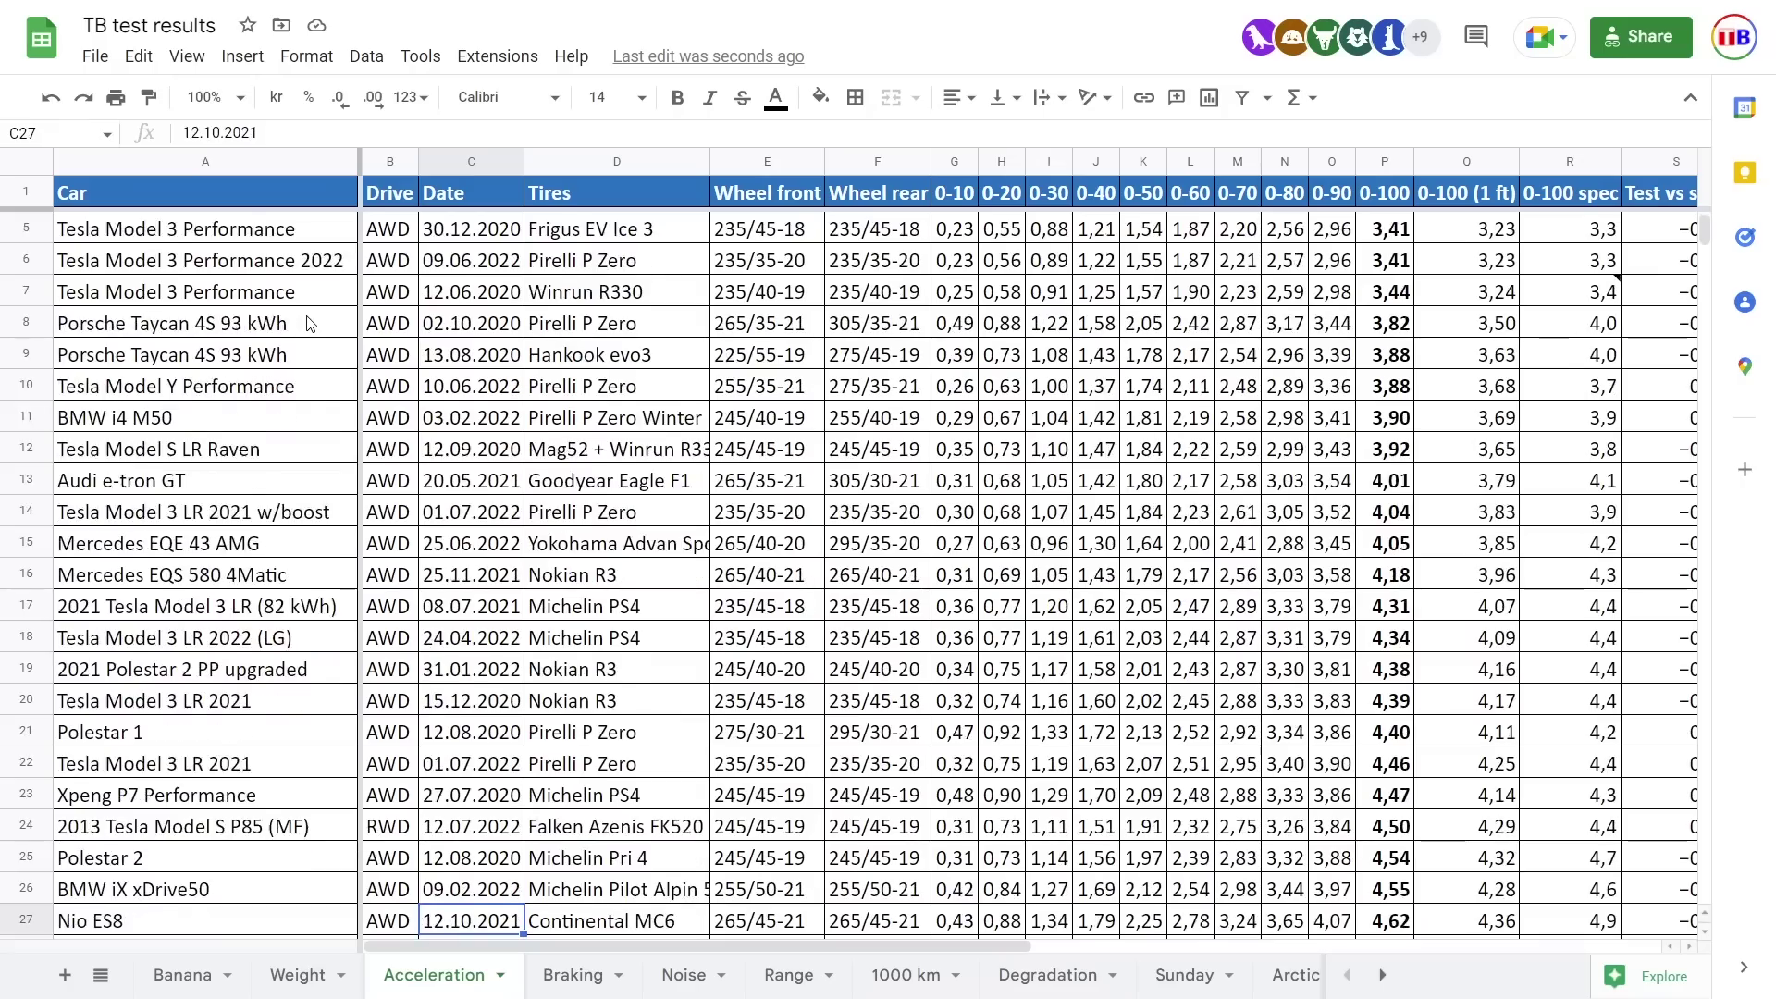
Step: Examine the 2013 Tesla Model S P85's row in the full list, from its tires across the split times to 0-100
key("Up")
key("Up")
key("Up")
key("Up")
key("Up")
key("Up")
key("Right")
key("Right")
key("Right")
key("Right")
key("Right")
key("Right")
key("Right")
key("Right")
key("Right")
key("Right")
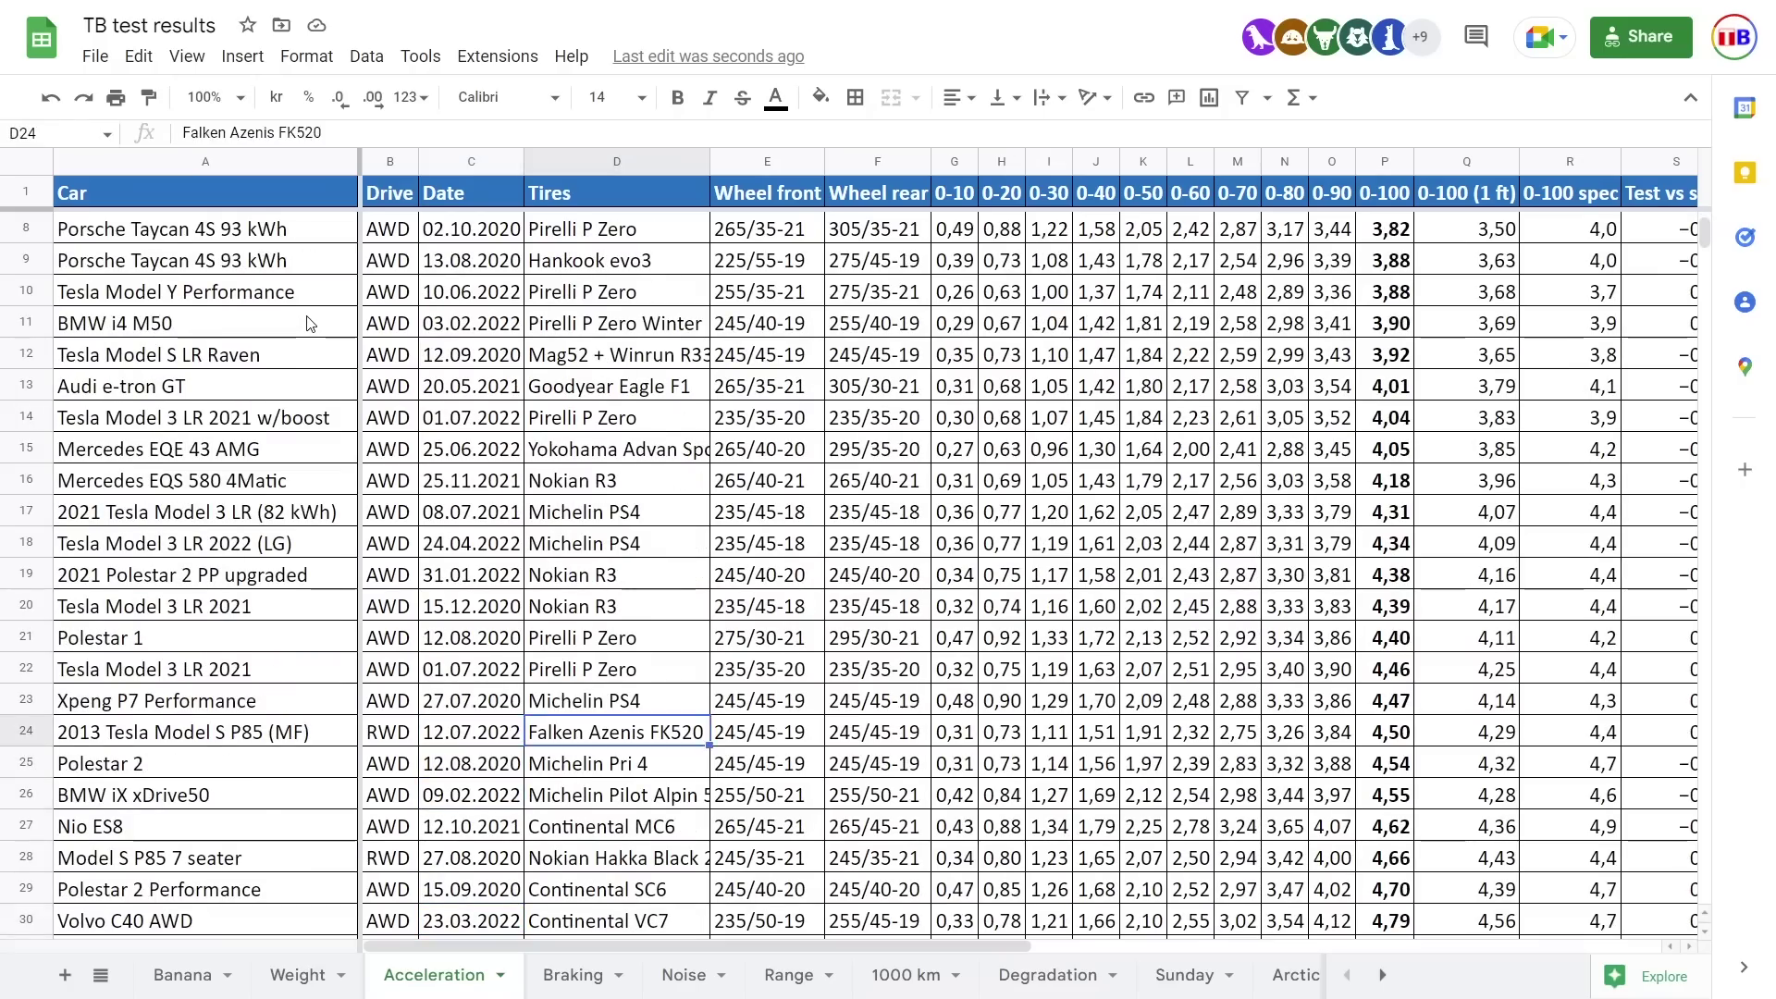
key("Right")
key("Right")
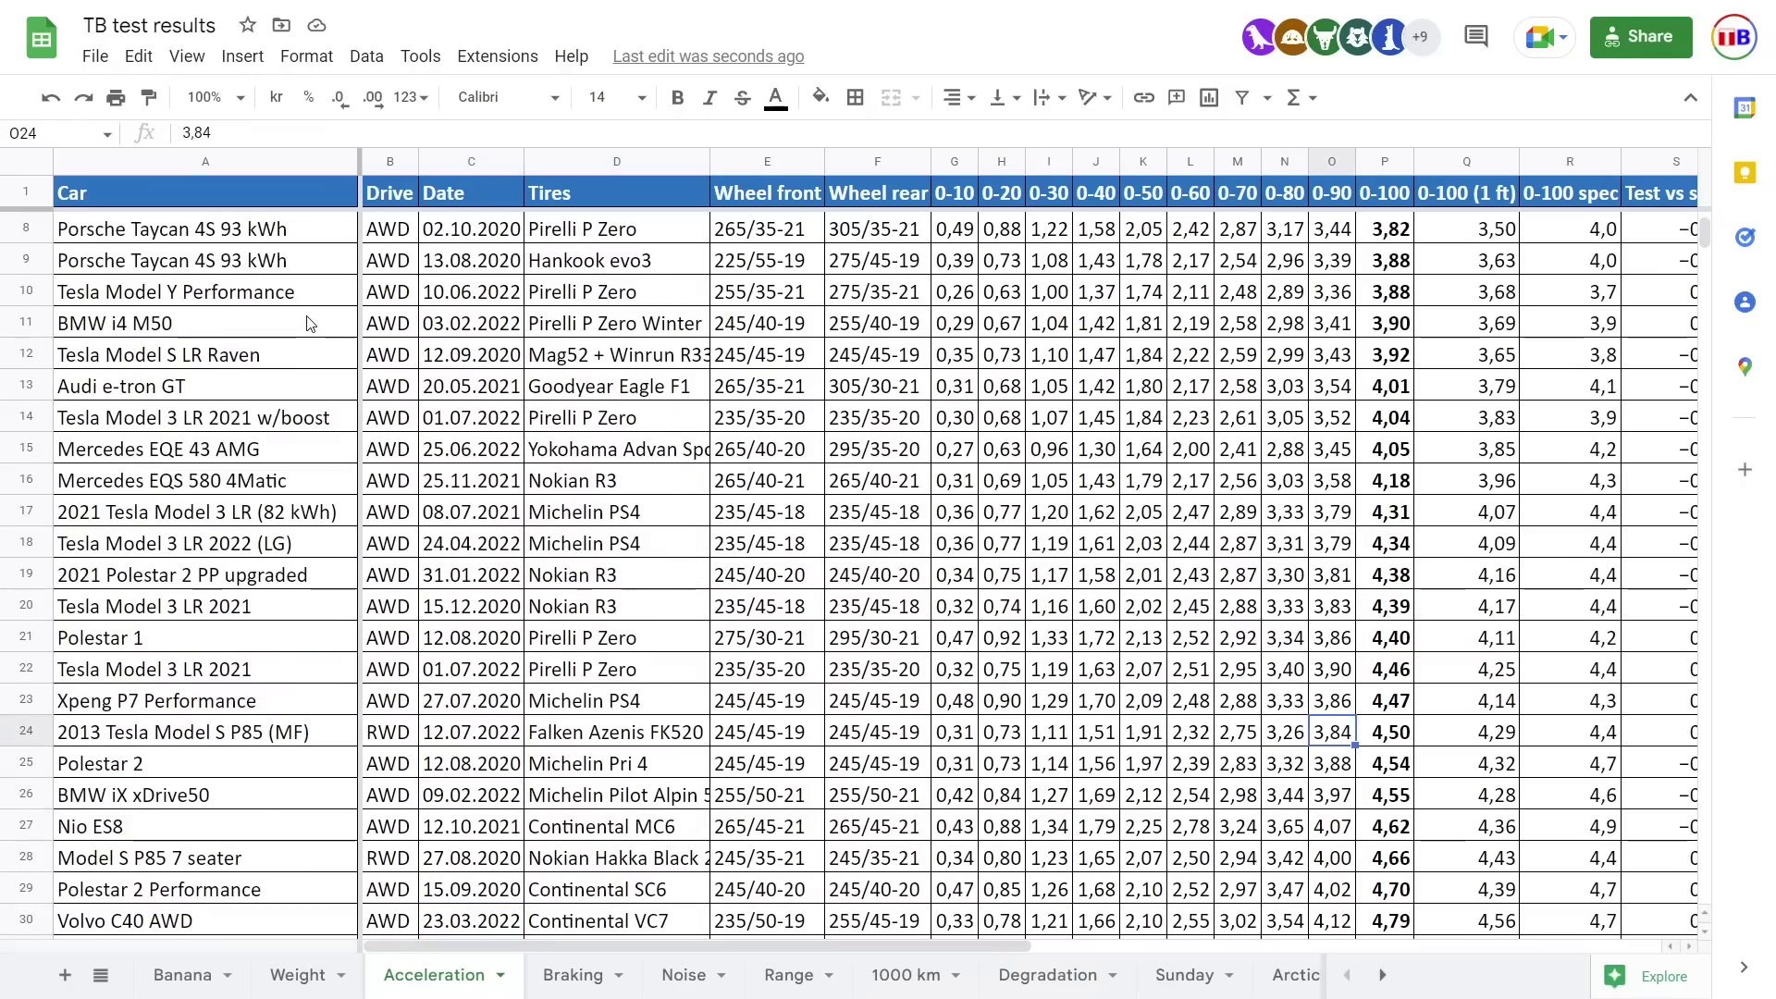
key("Right")
Step: Compare the 2013 Tesla Model S P85's 0-100 time with the cars below it, down to the Porsche Taycan Cross Turismo 4
key("Down")
key("Down")
key("Down")
key("Down")
key("Down")
key("Down")
key("Down")
key("Down")
key("Down")
key("Up")
key("Up")
key("Up")
key("Up")
key("Up")
key("Up")
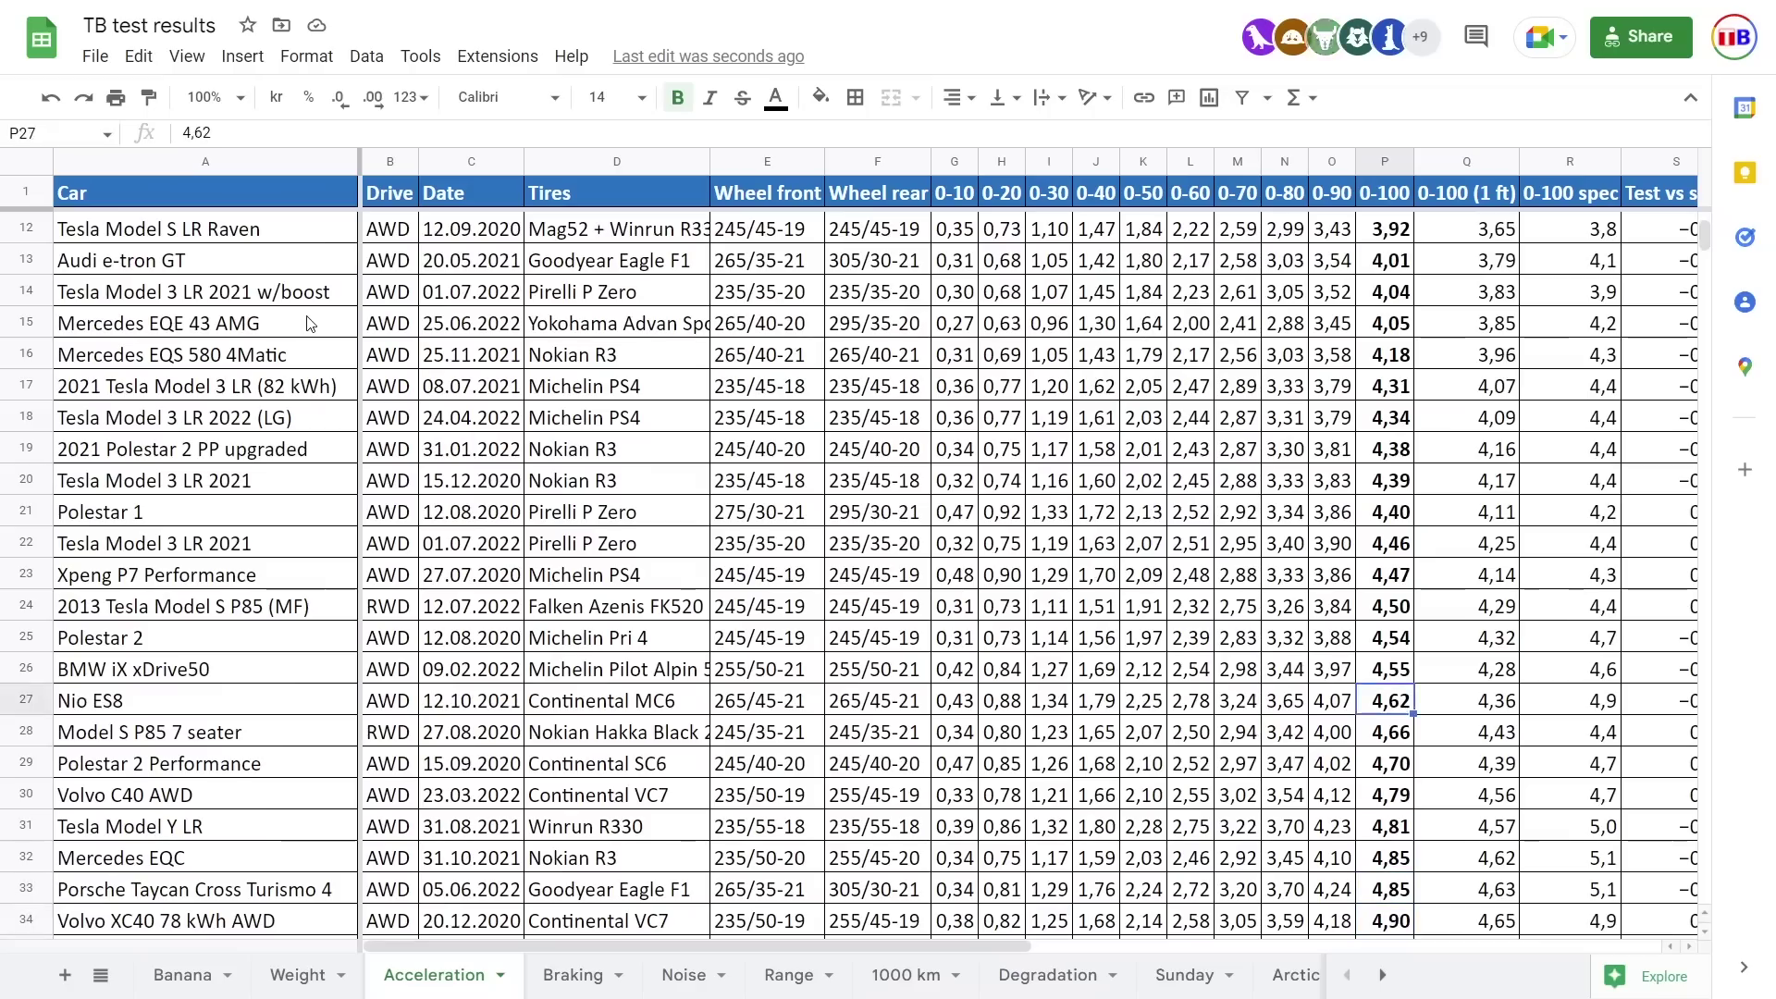
key("Up")
key("Up")
key("Up")
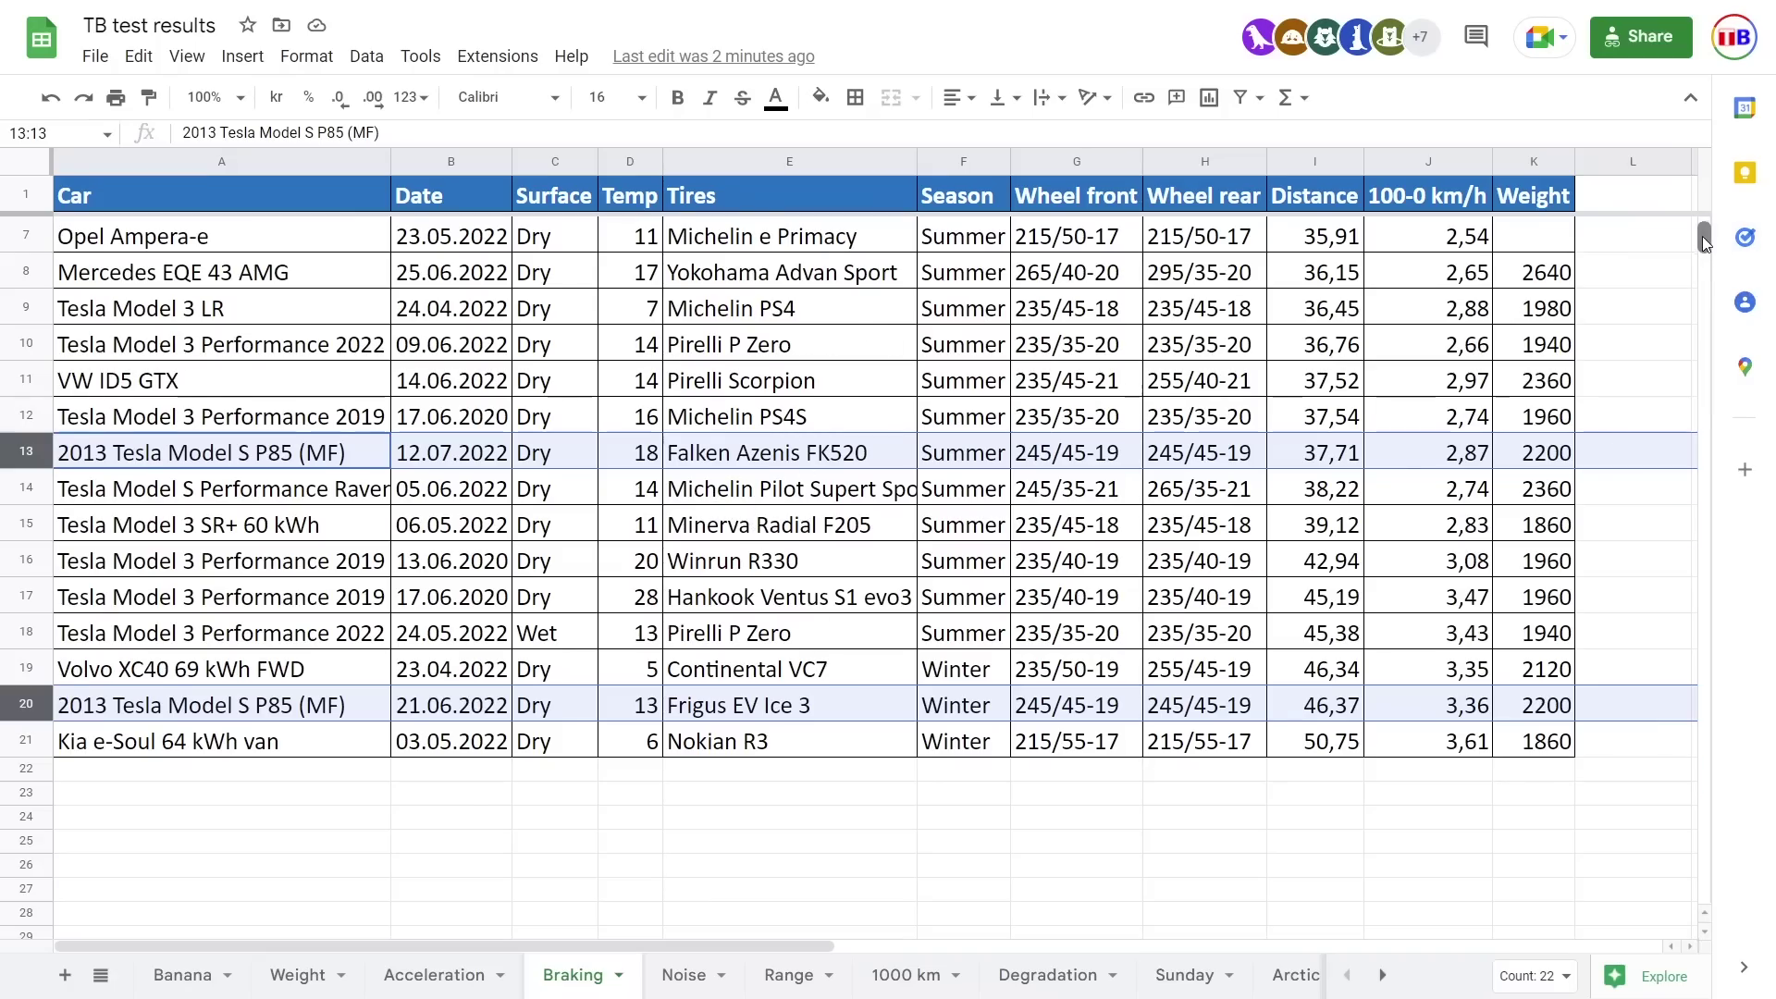
Step: Review the braking results up to the cars with the shortest stopping distances
scroll(1702, 235, "up", 3)
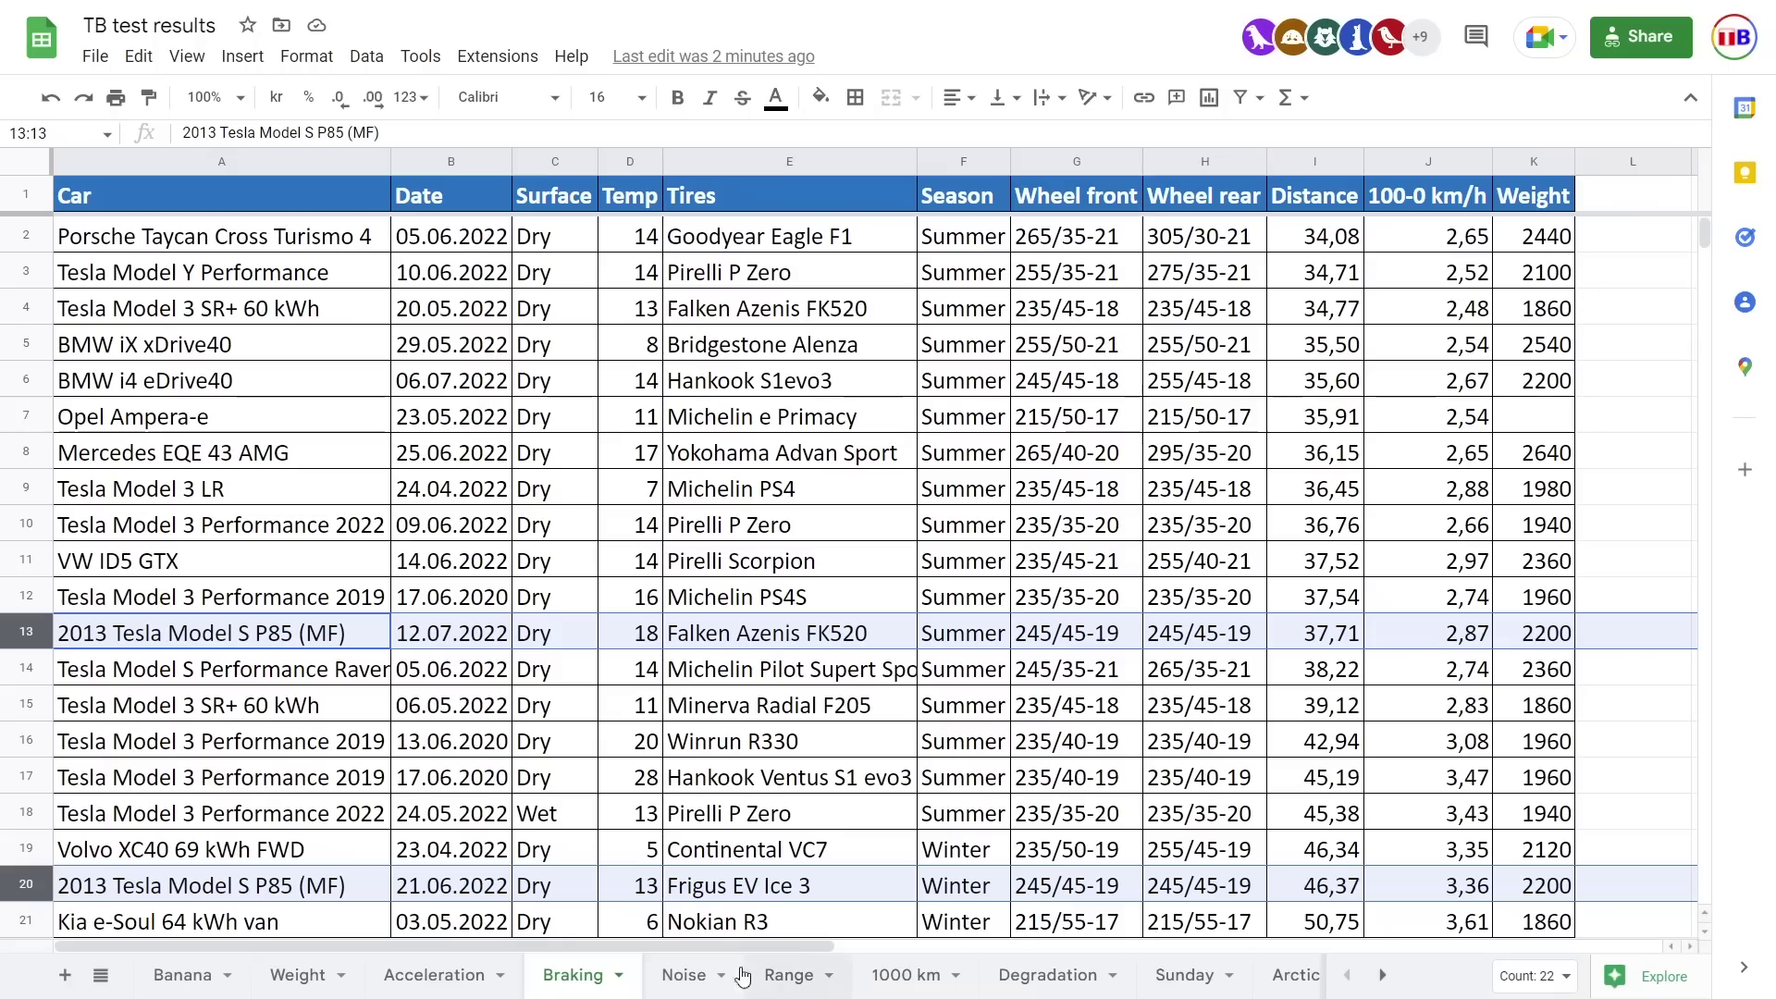
Step: In the noise results, select the Tesla Model Y Performance row together with the Tesla Model S P85 (MF) row to compare them
left_click(685, 975)
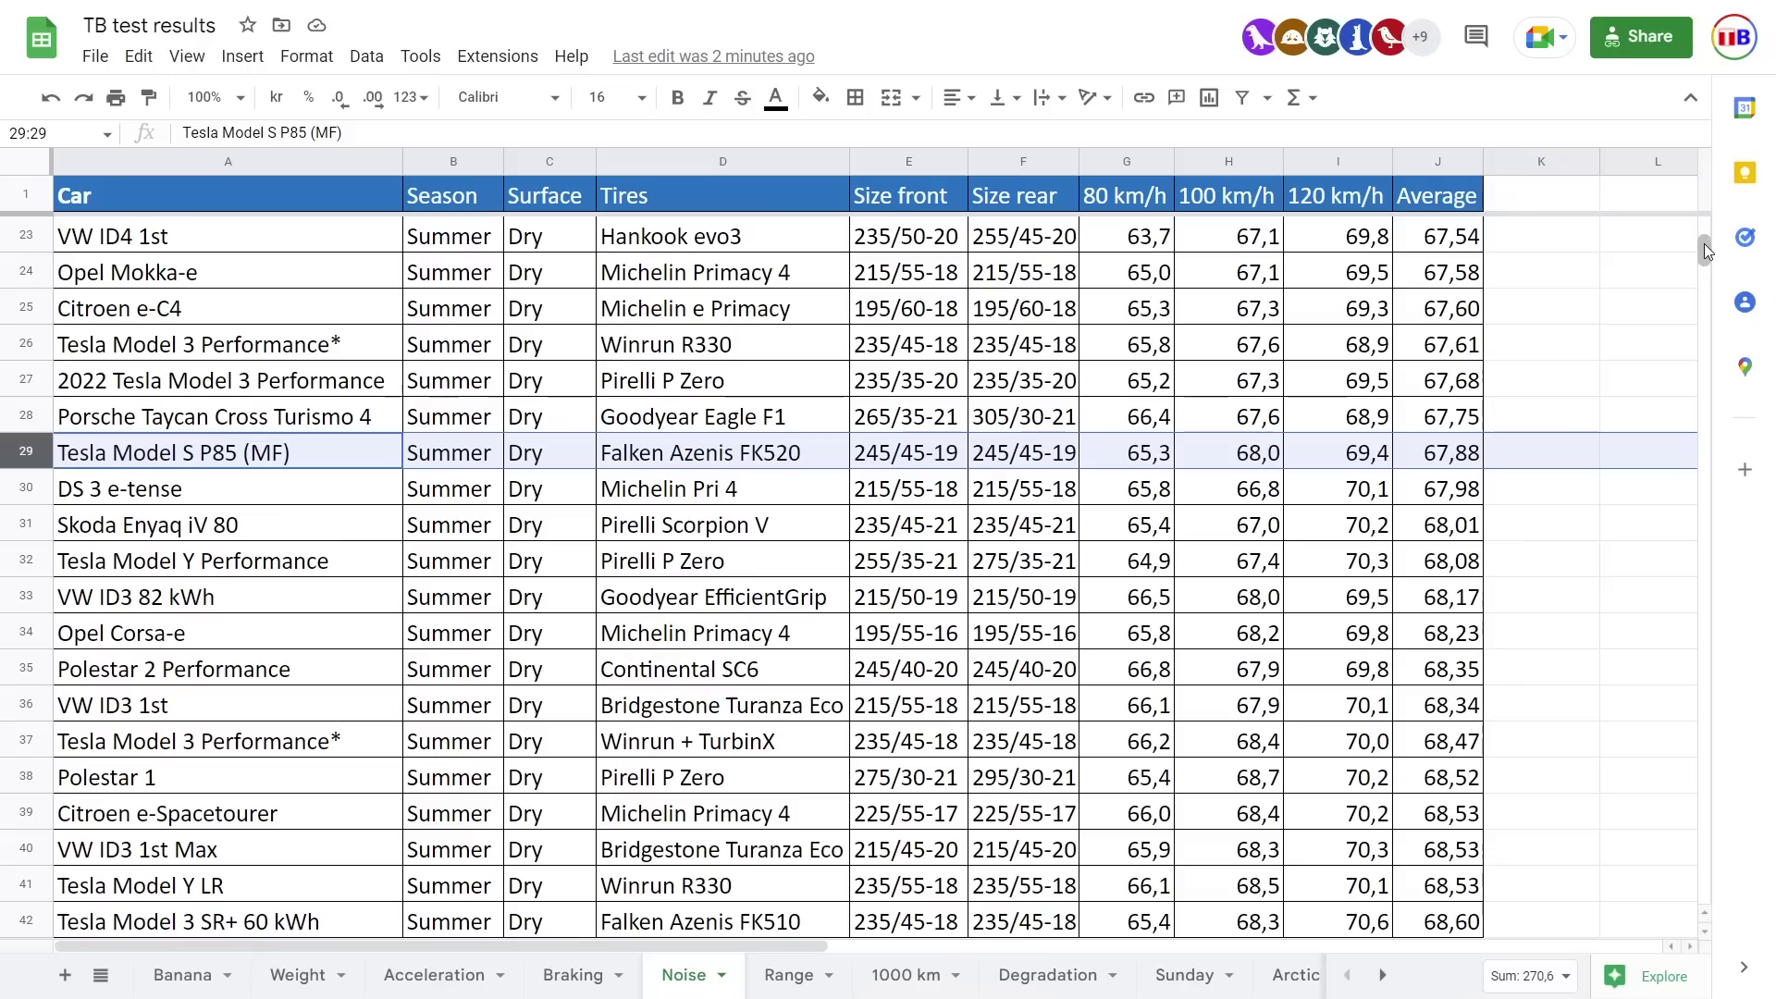
scroll(1704, 242, "up", 3)
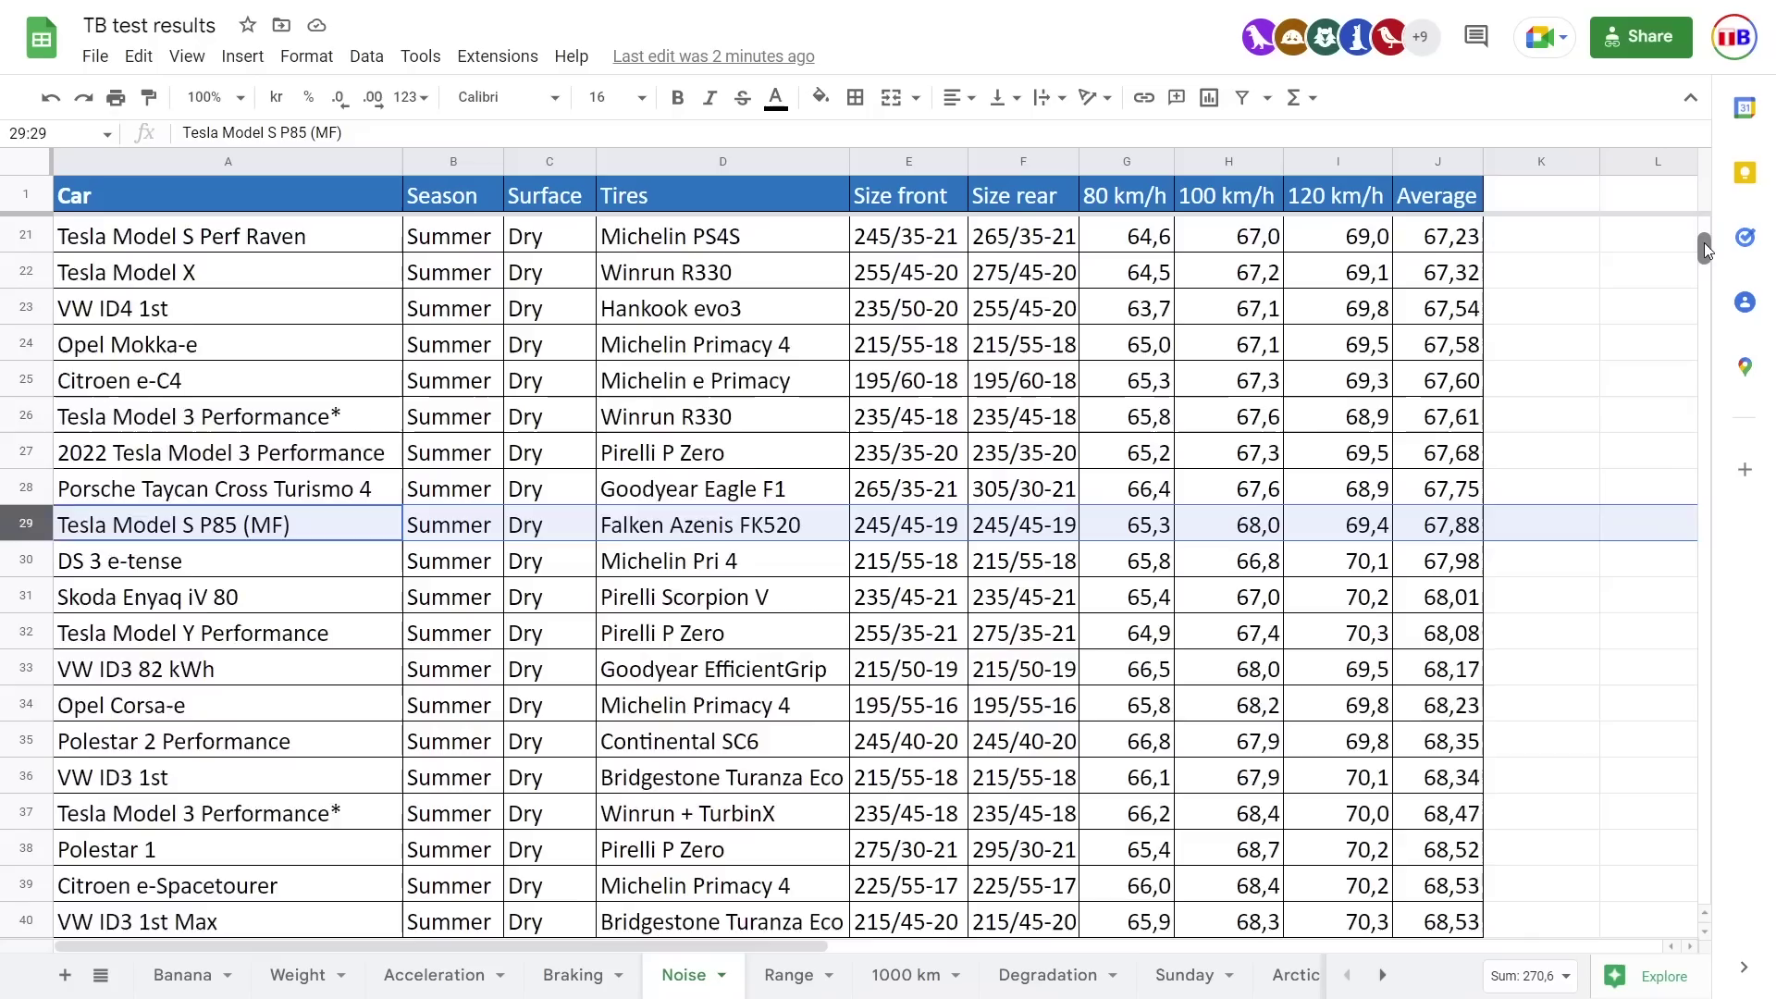
scroll(1707, 243, "down", 2)
scroll(1707, 242, "down", 3)
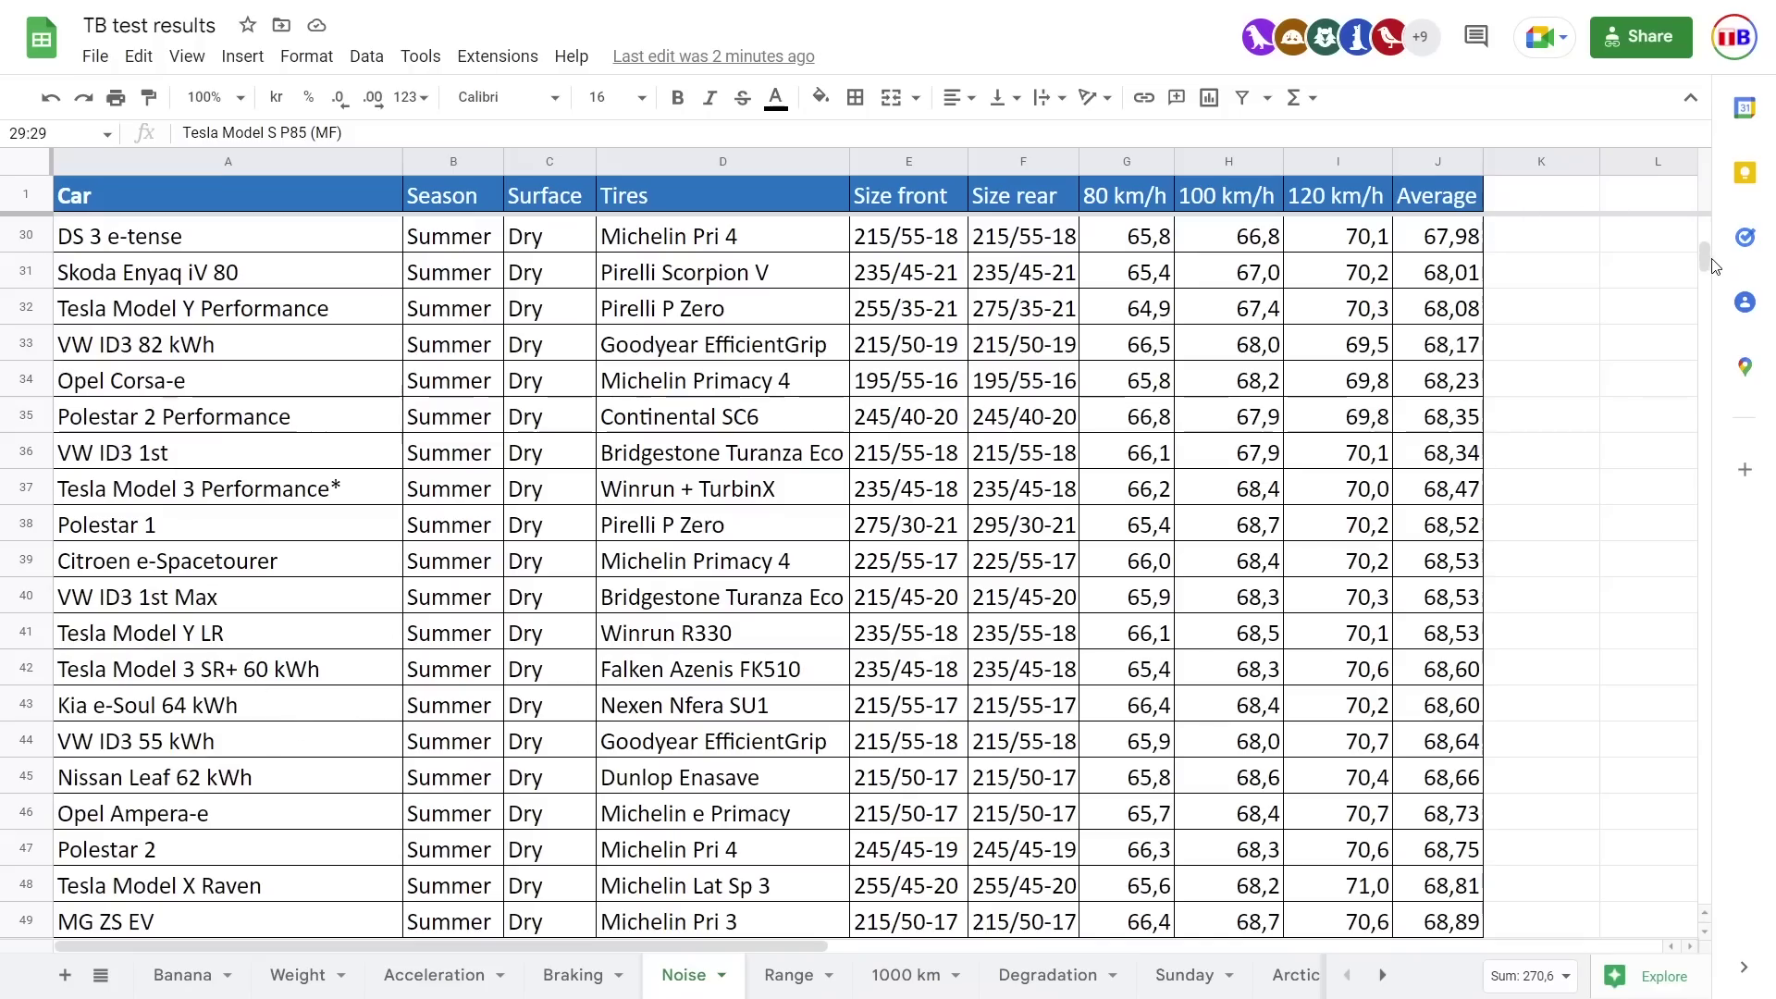
scroll(1706, 256, "up", 2)
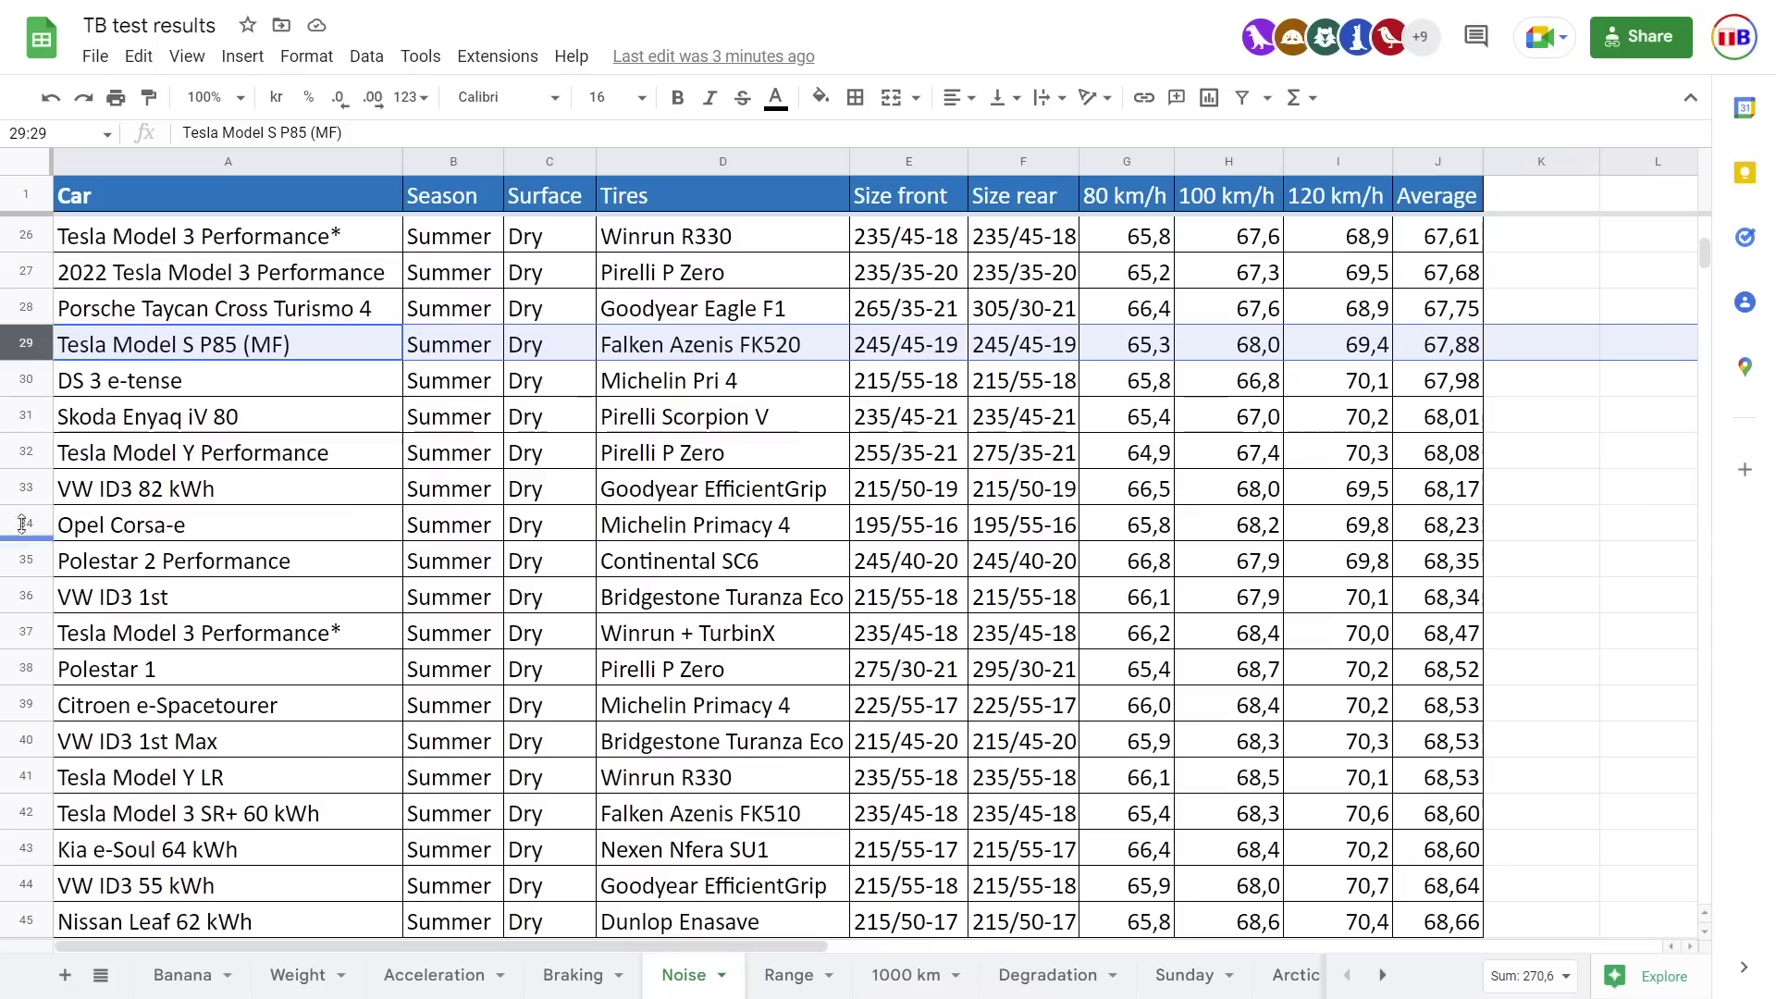
left_click(26, 453, "ctrl")
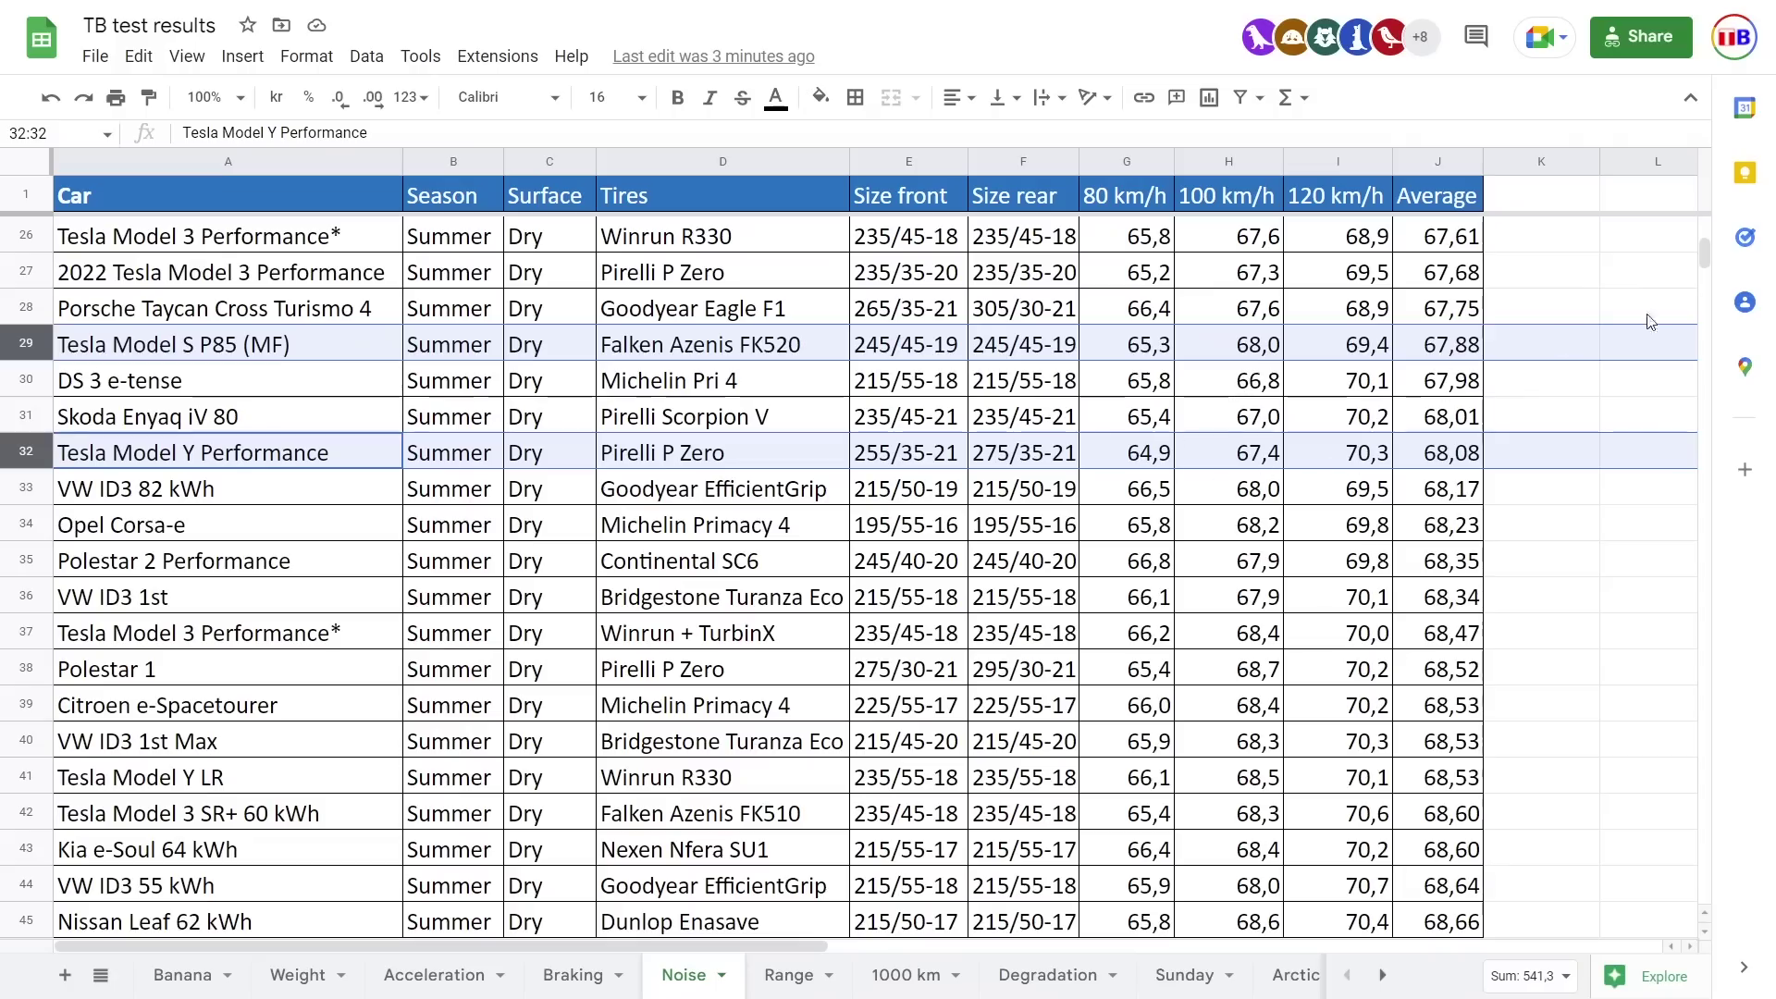
left_click_drag(1702, 252, 1701, 251)
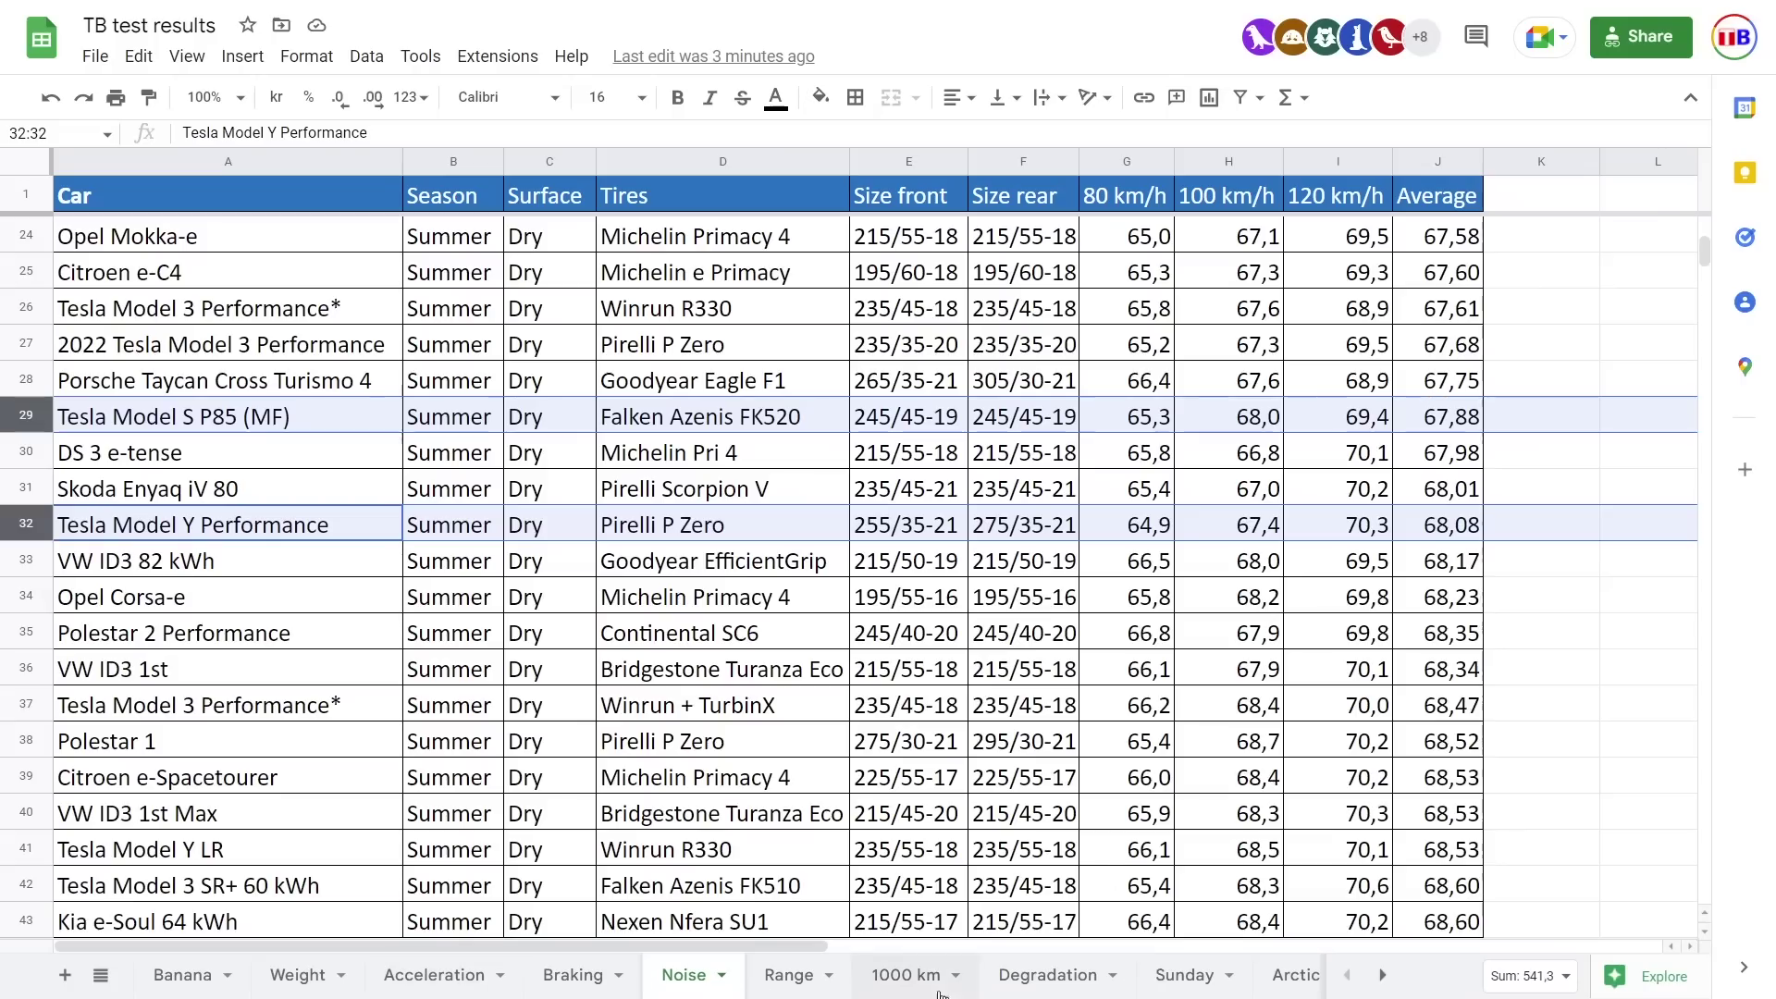
Step: Search the range results for "mf" and go to the Tesla Model S P85 (MF) rows with Goodyear Eagle tires
left_click(788, 976)
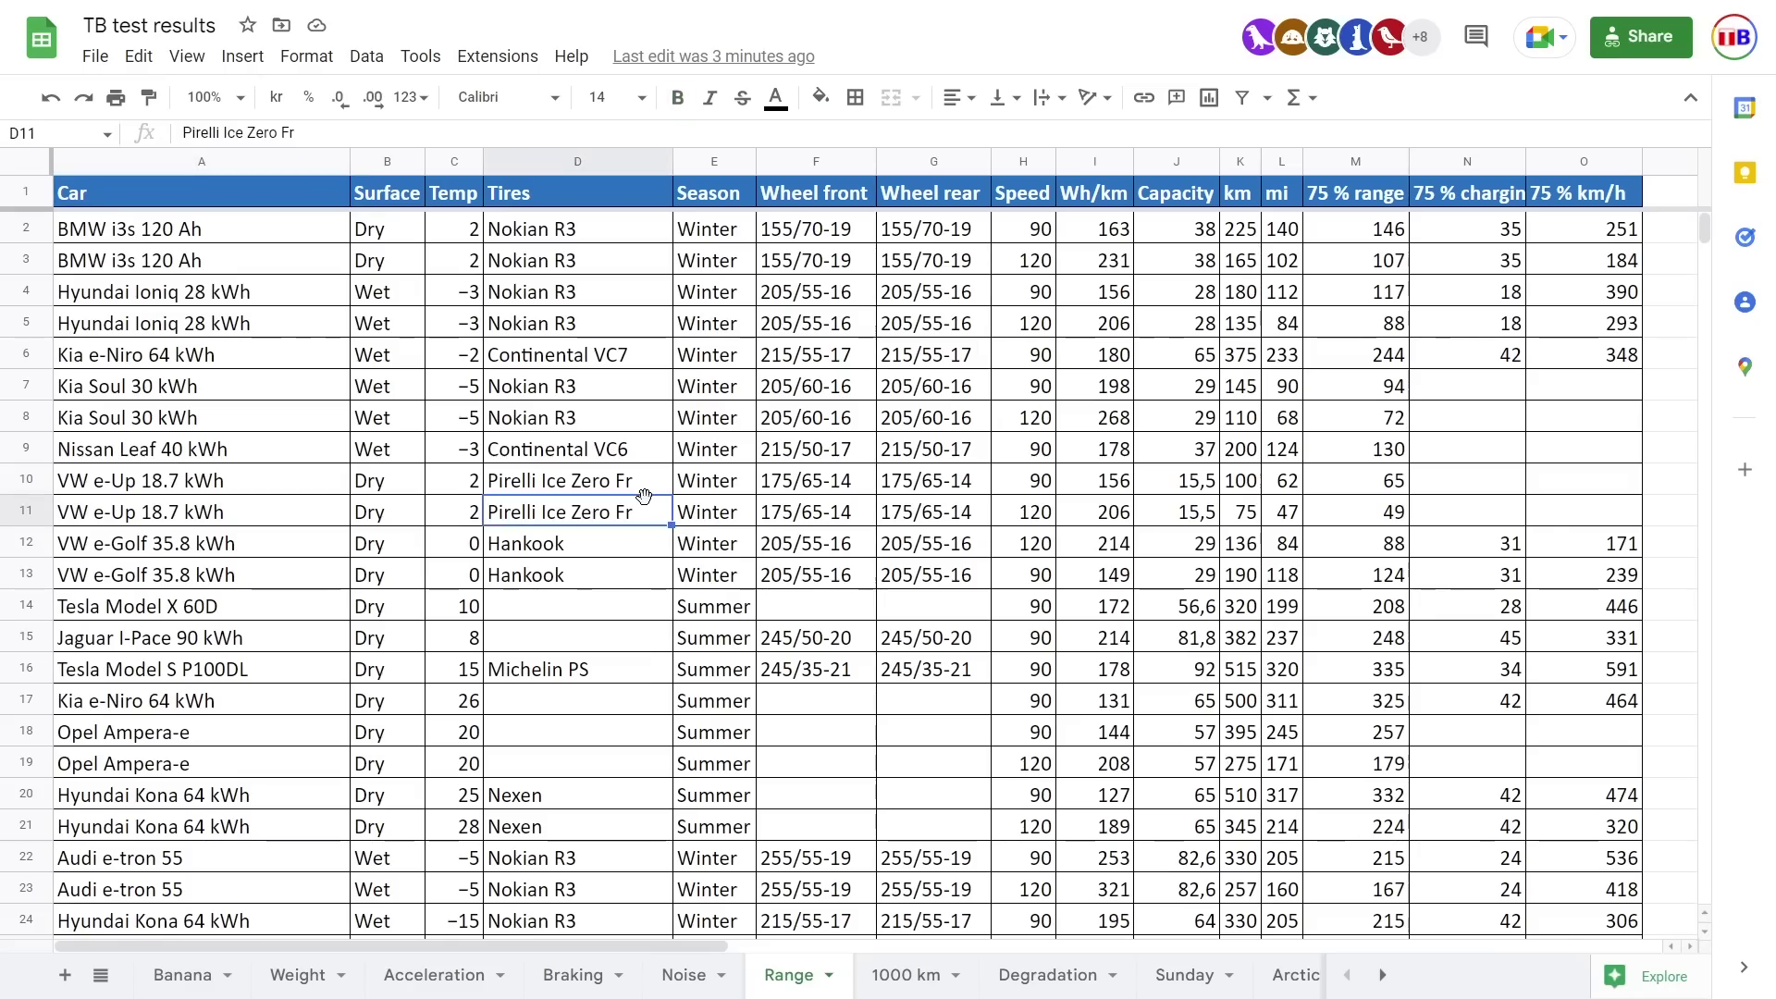
key("ctrl+f")
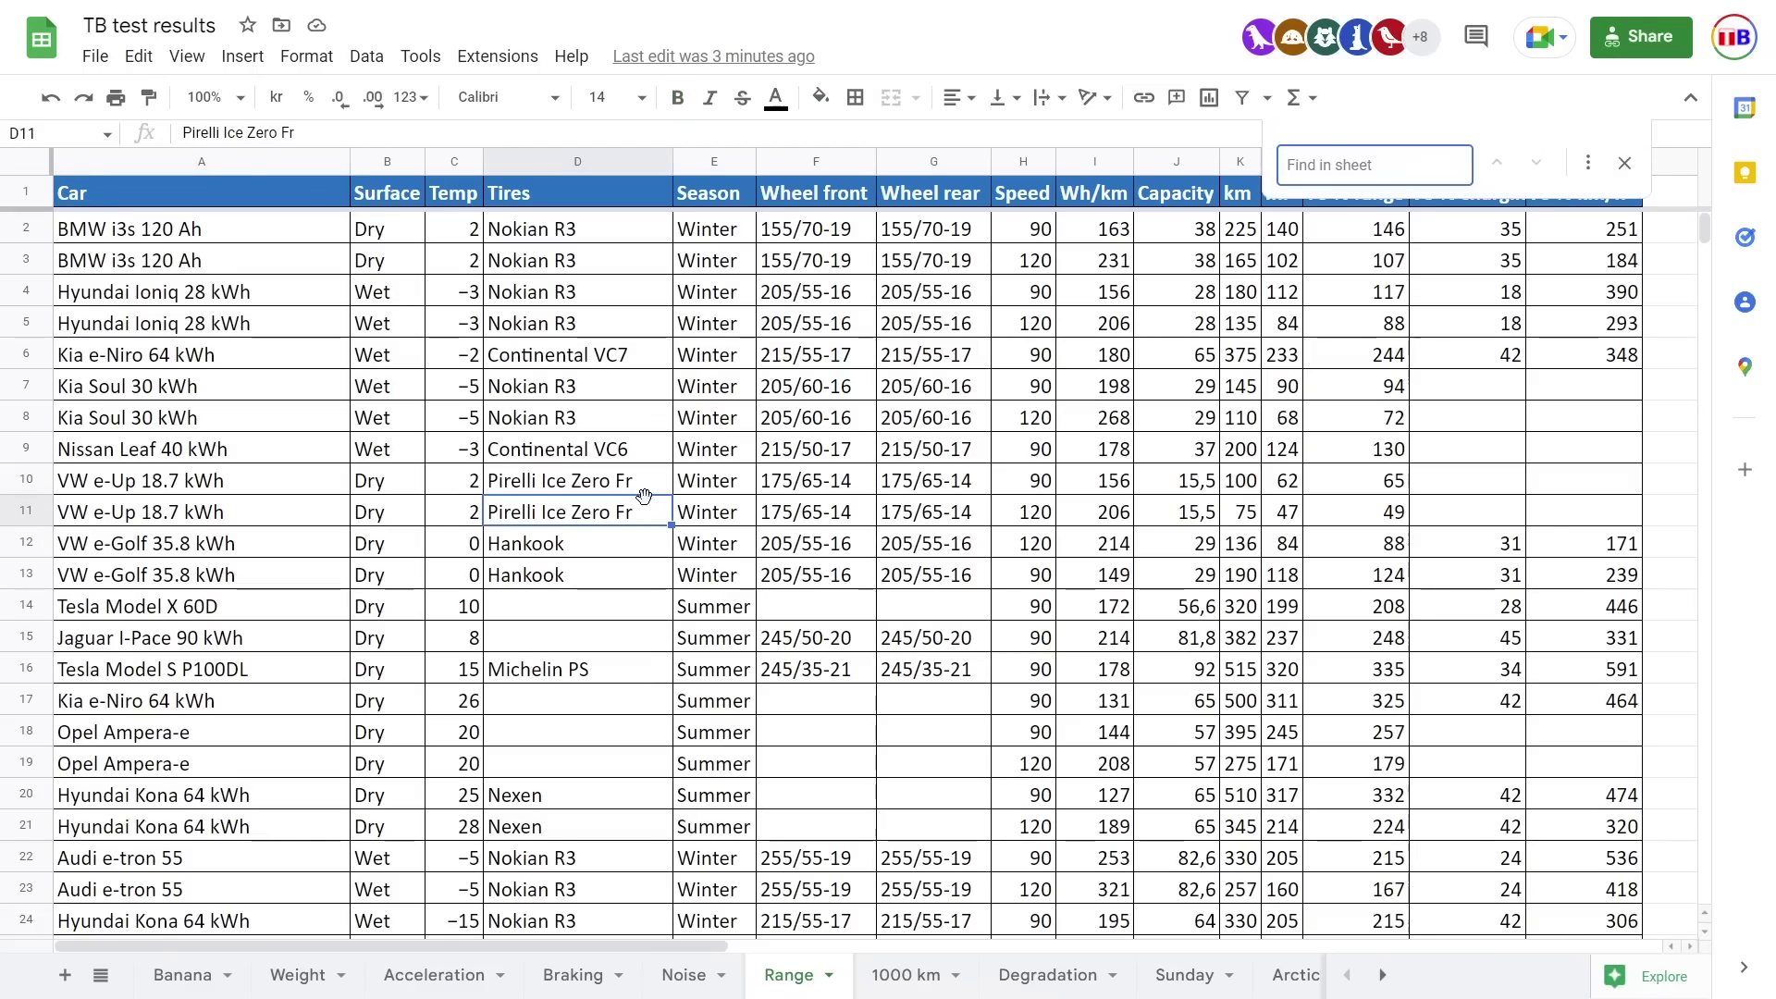
type("mf")
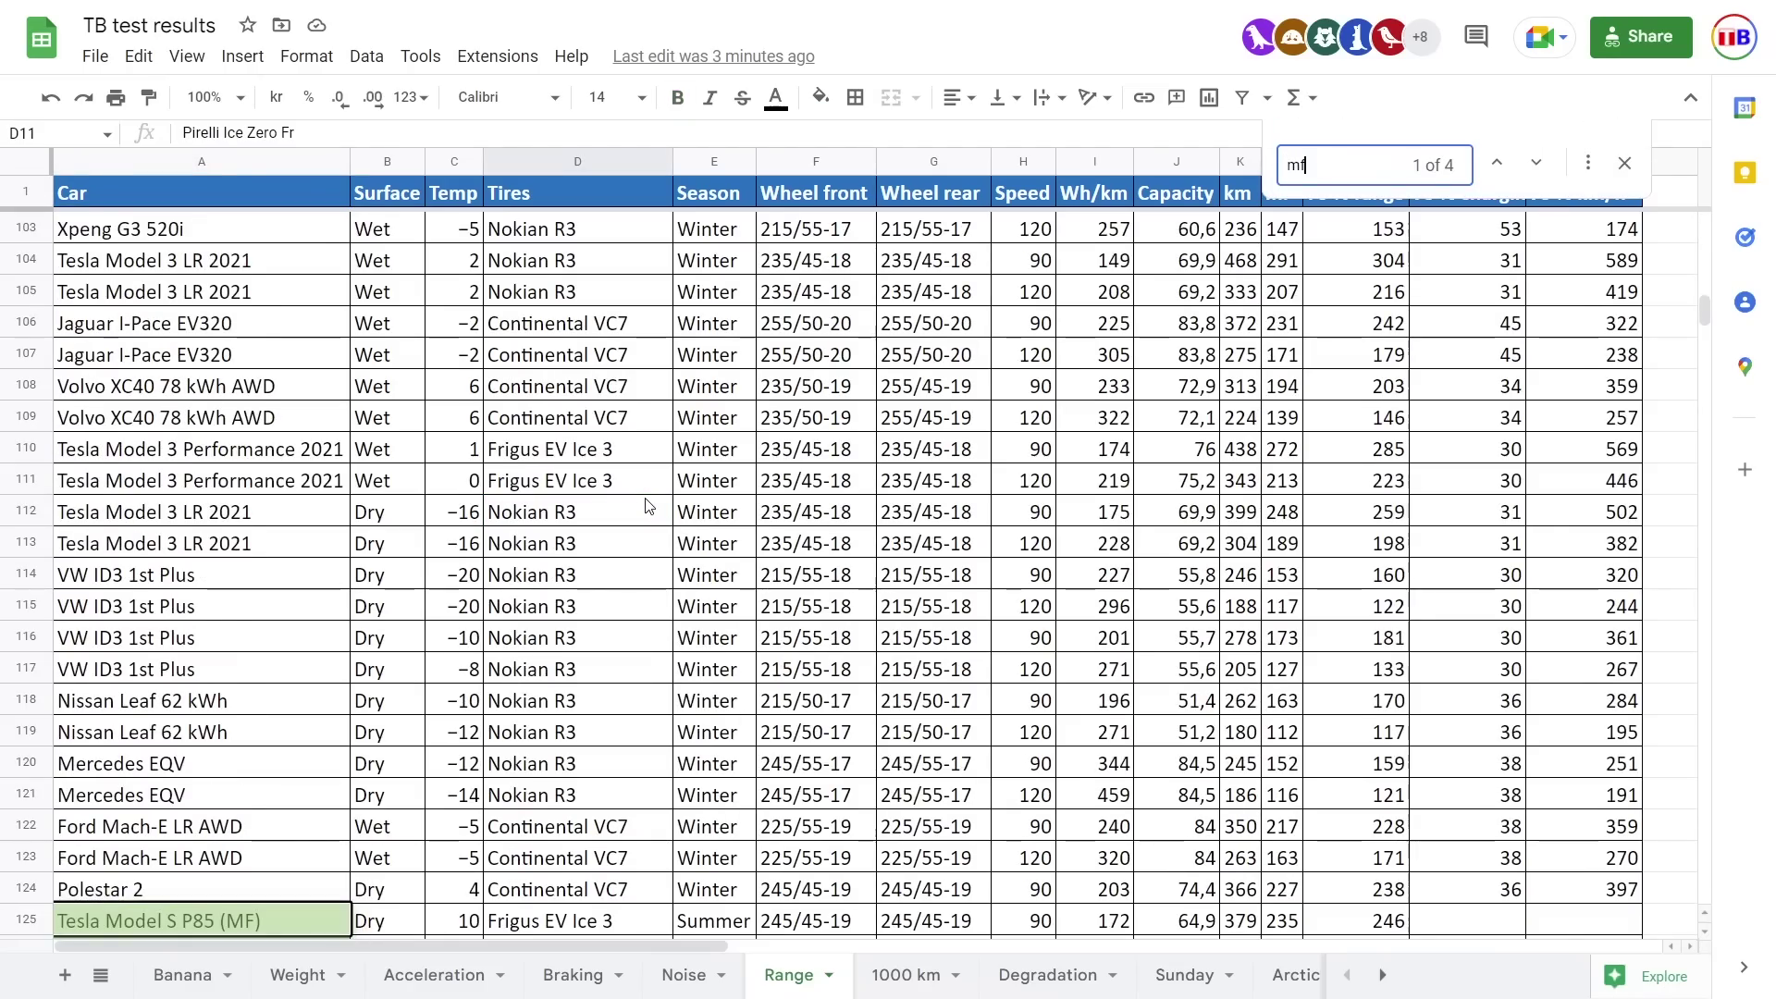
key("Return")
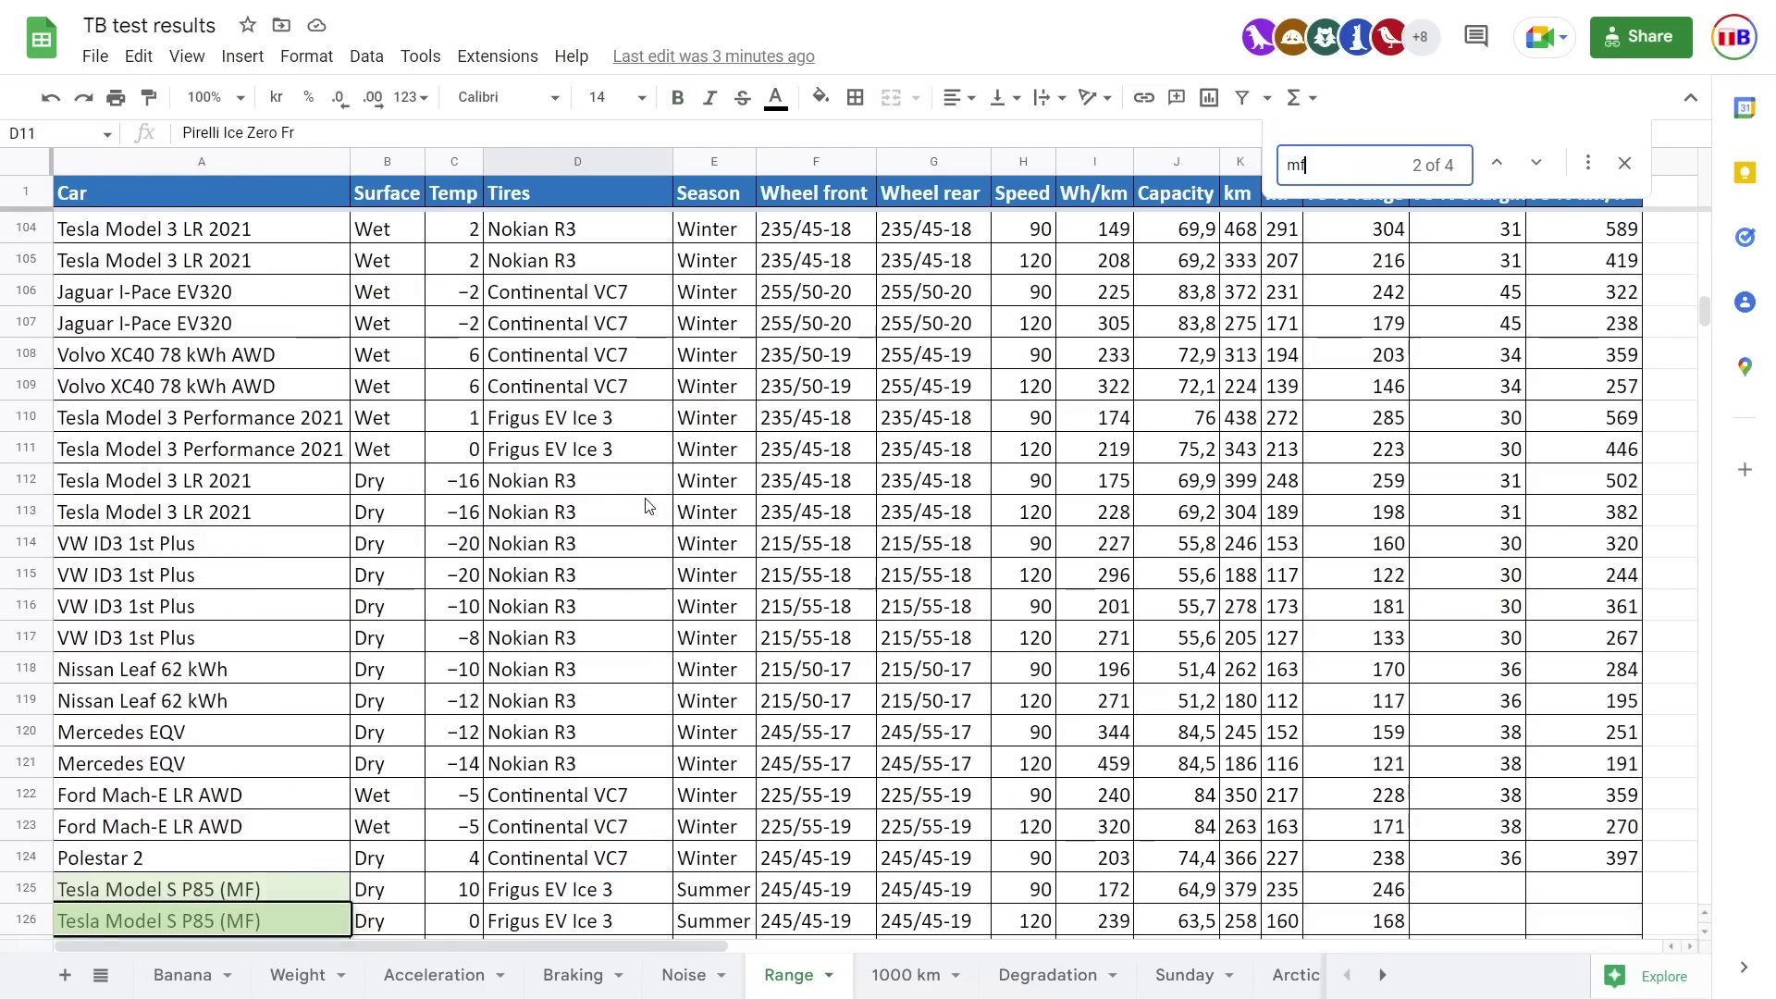
key("Return")
key("Escape")
scroll(646, 506, "down", 1)
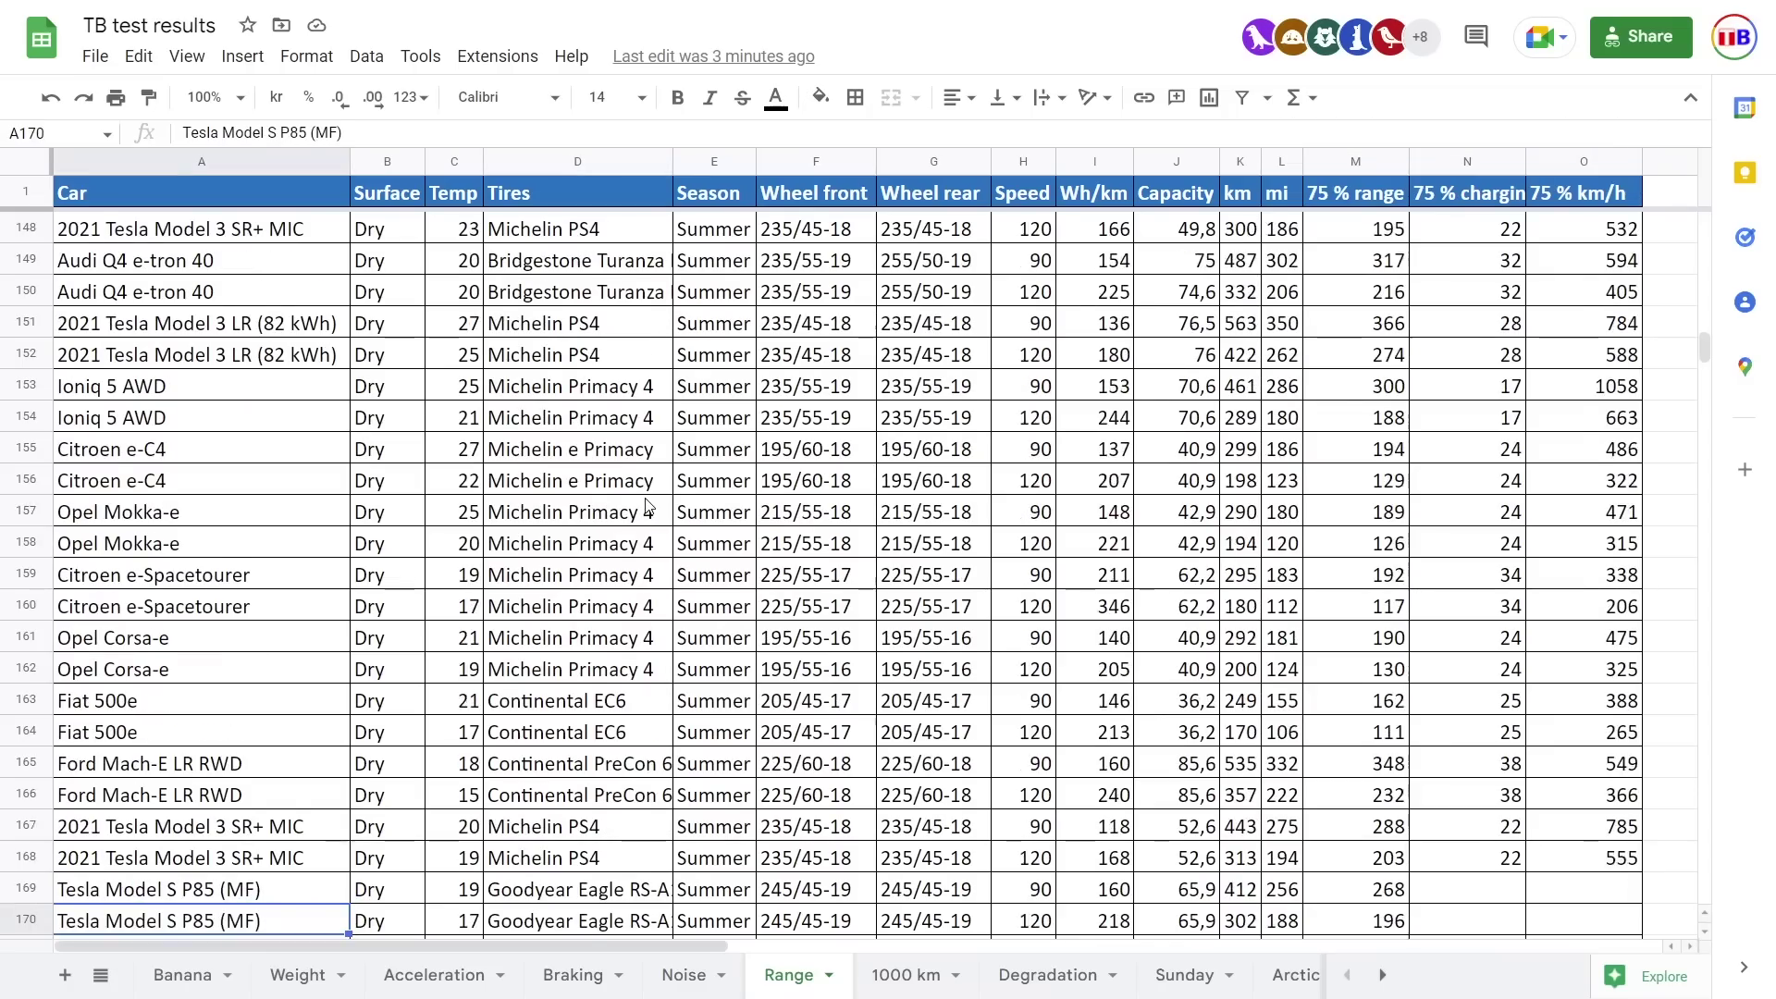
Step: Select both Tesla Model S P85 (MF) rows with Goodyear Eagle tires from car name through km, and pick the range at 90 km/h
key("shift+Down")
key("shift+Right")
key("shift+Right")
key("shift+Right")
key("shift+Right")
key("shift+Right")
key("shift+Right")
key("shift+Right")
key("shift+Right")
key("shift+Right")
key("shift+Right")
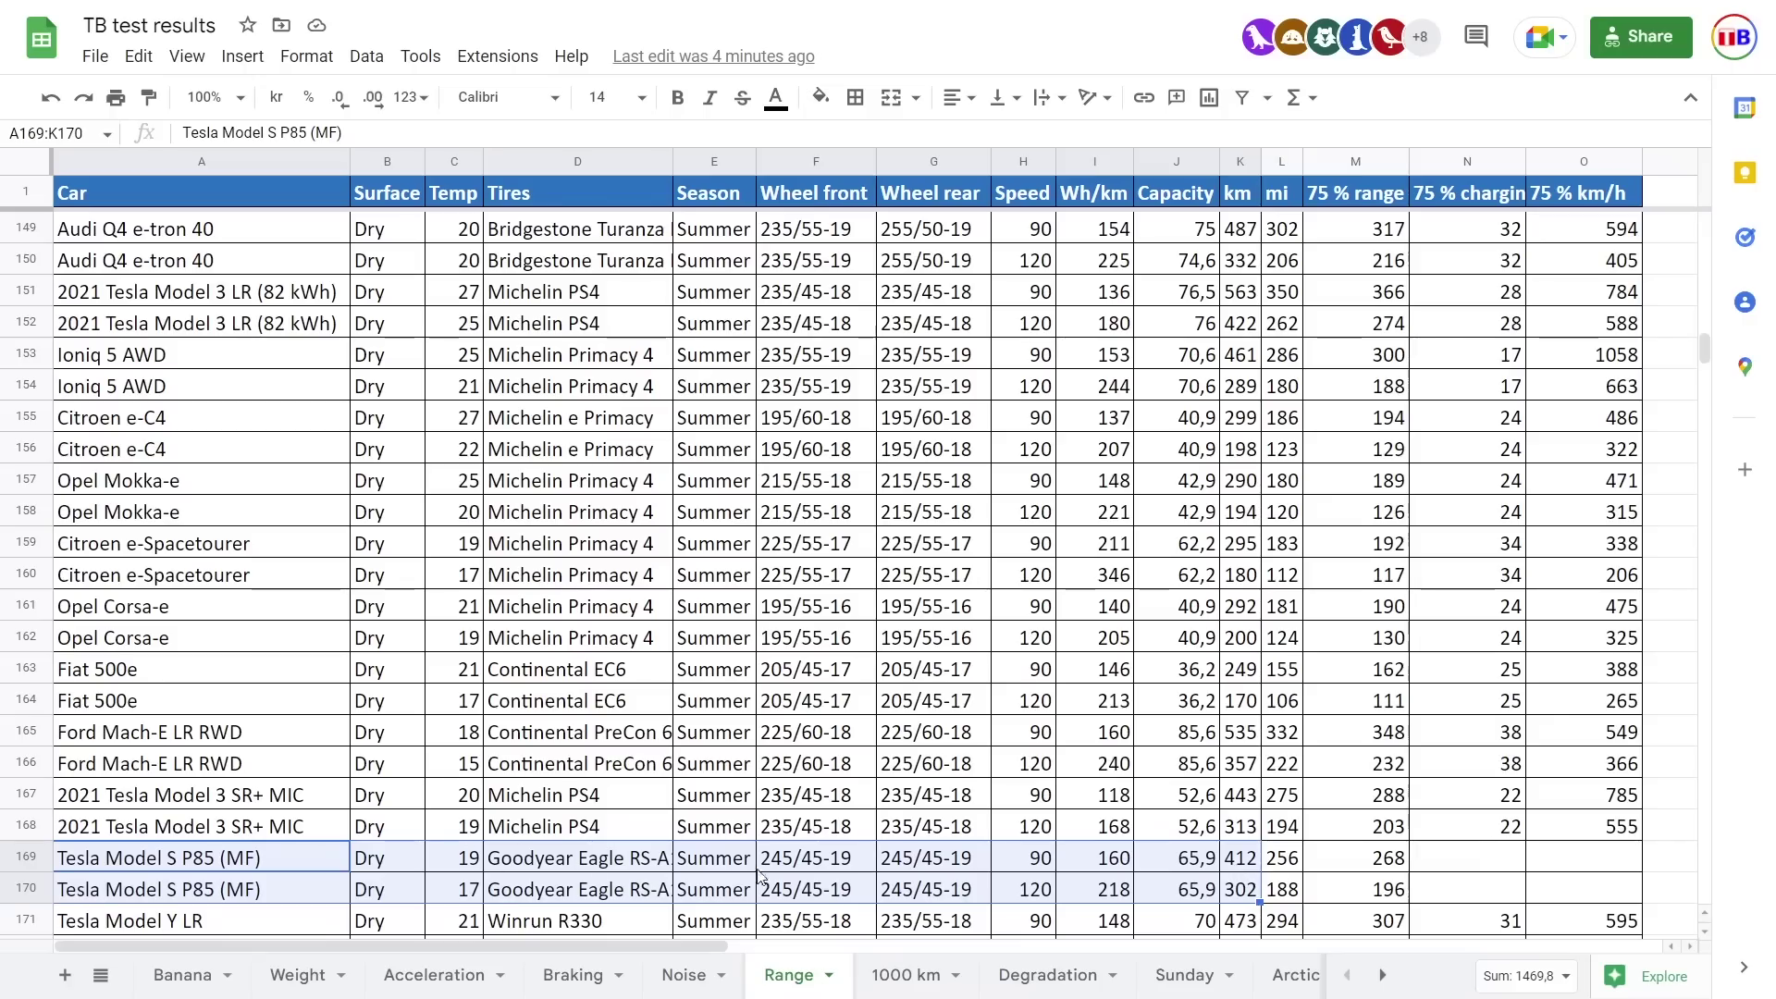
left_click(1282, 863)
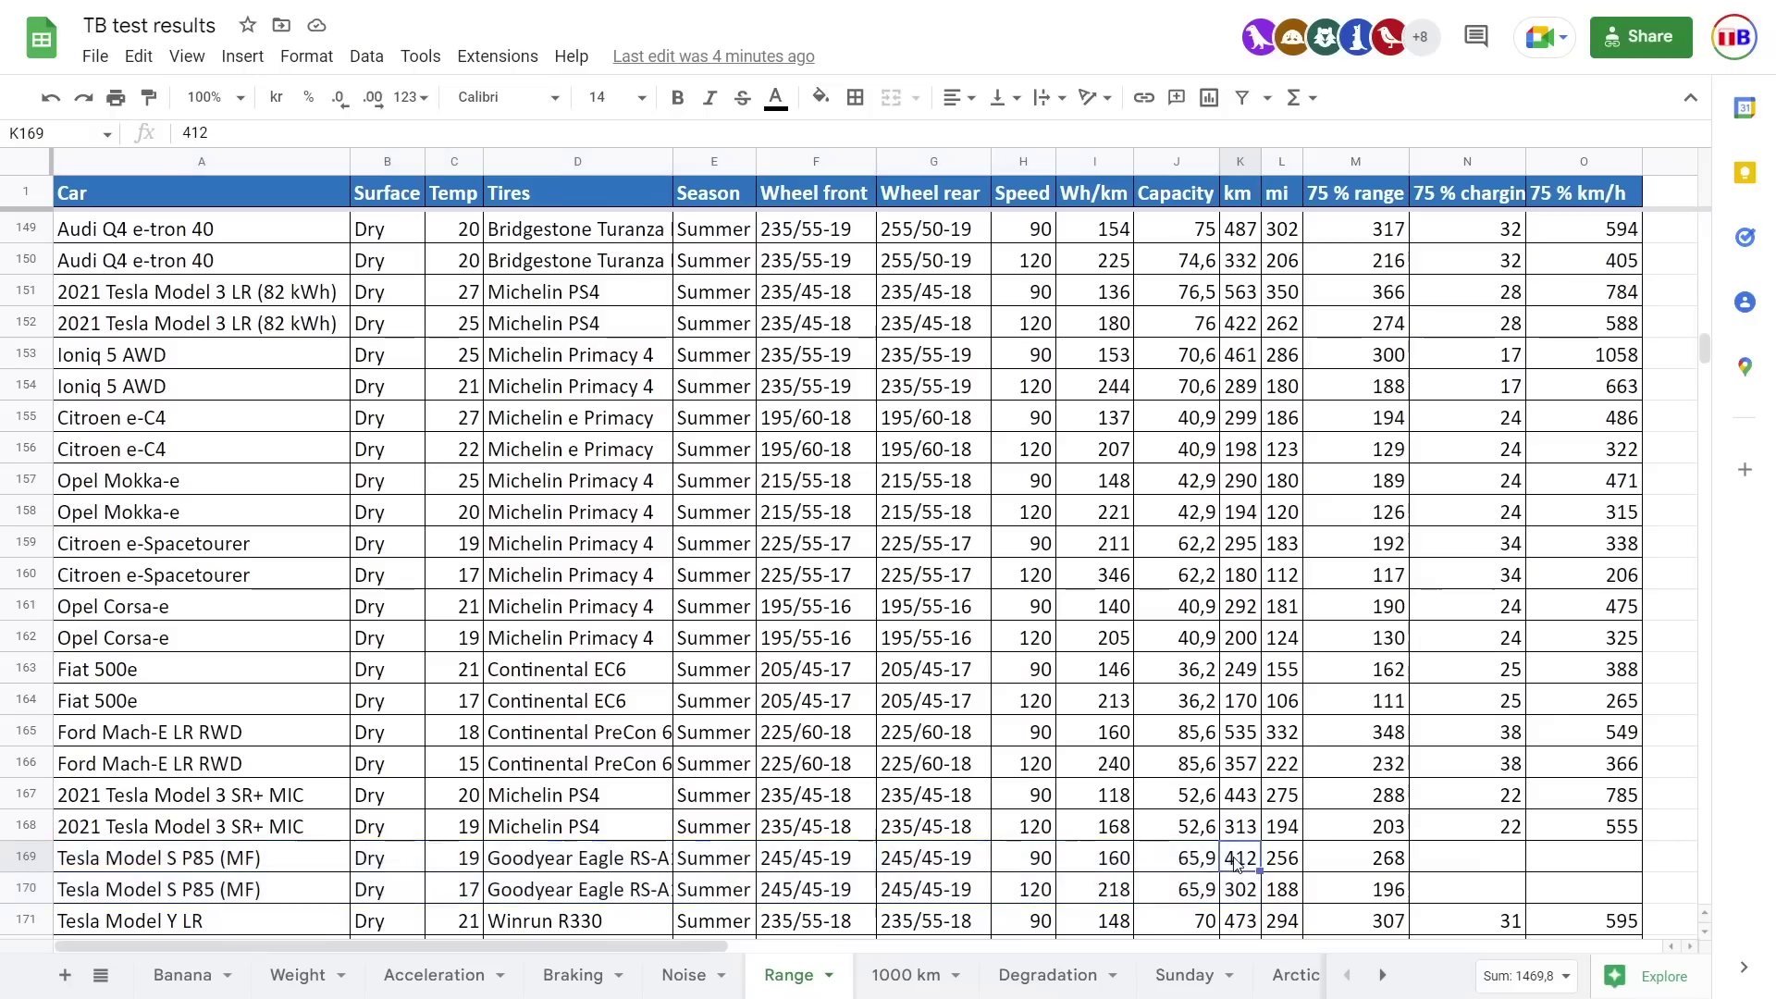